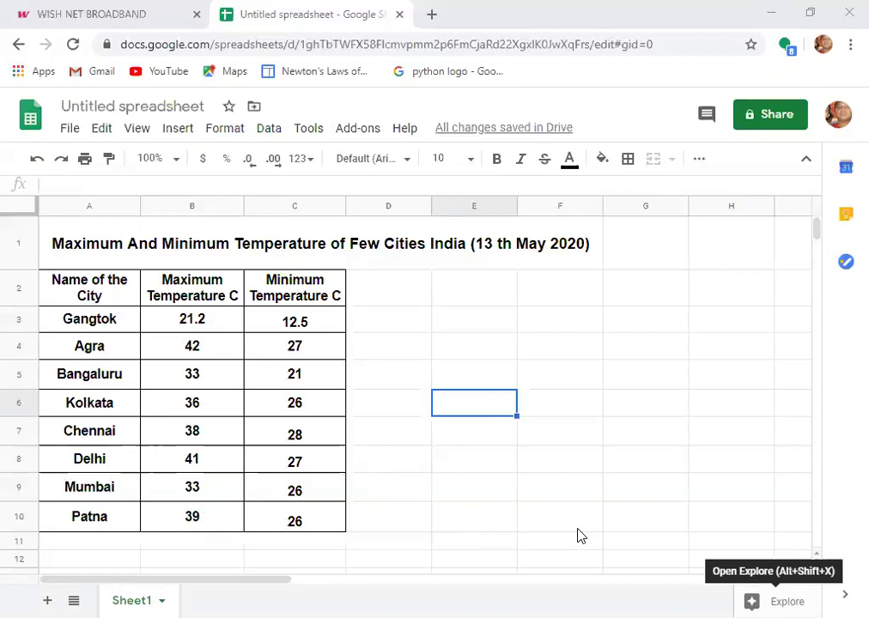
- Review the Explore suggestions and charts for the whole city temperature table, and close Explore
key("alt+shift+x")
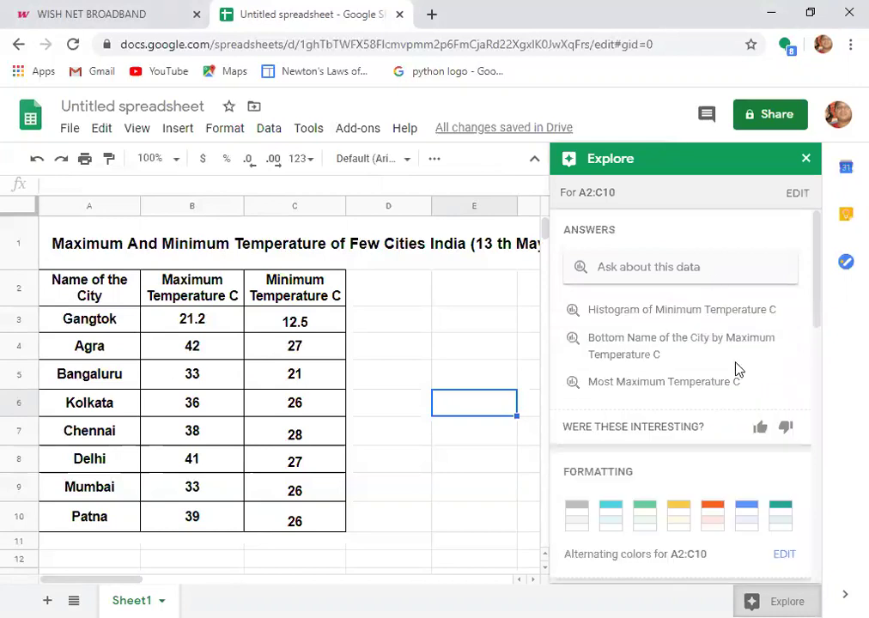
scroll(747, 394, "down", 5)
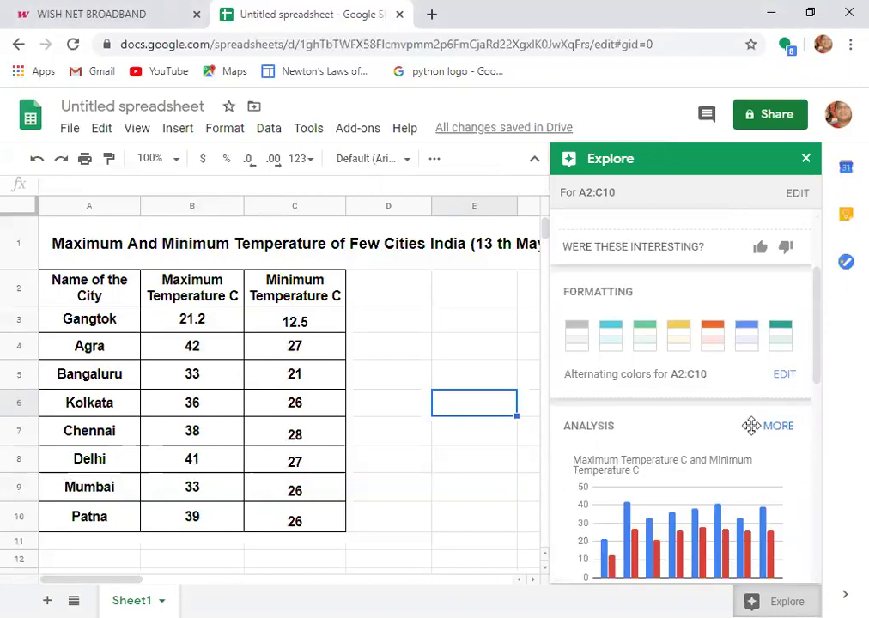
scroll(752, 426, "down", 1)
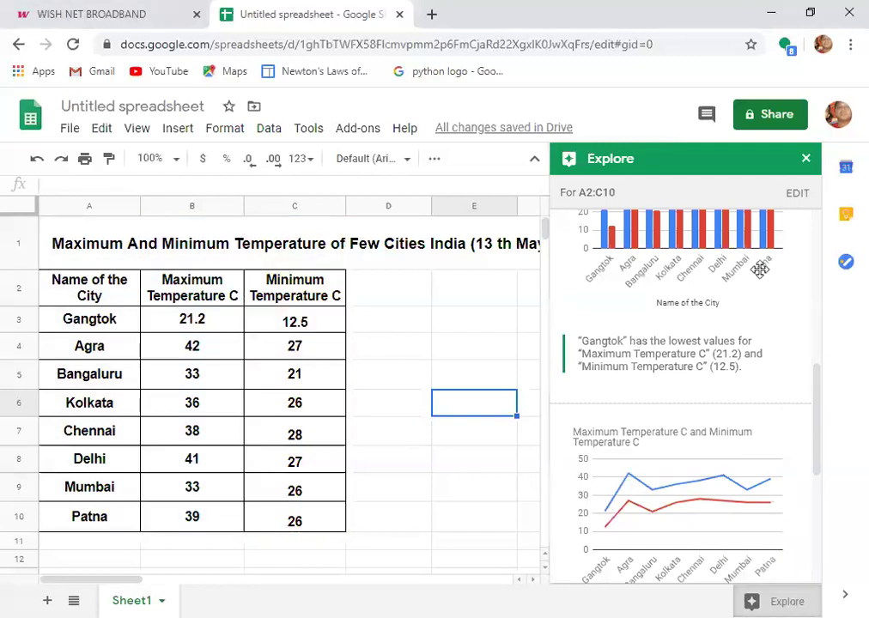
left_click(806, 160)
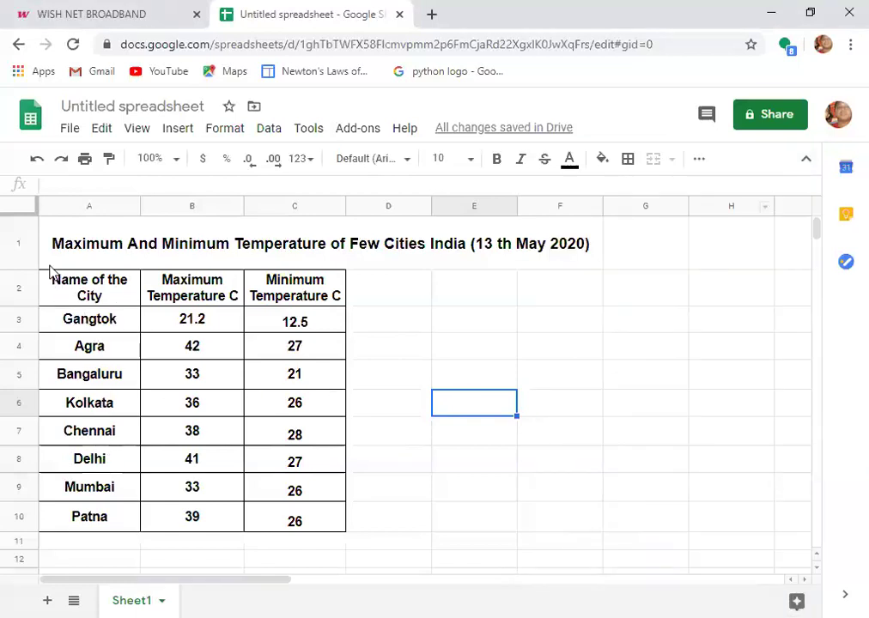
- Select the city and maximum temperature columns, A2:B10, and review the Explore analysis charts for them
mouse_move(47, 284)
left_mouse_down()
mouse_move(196, 292)
mouse_move(193, 514)
mouse_move(204, 530)
left_mouse_up()
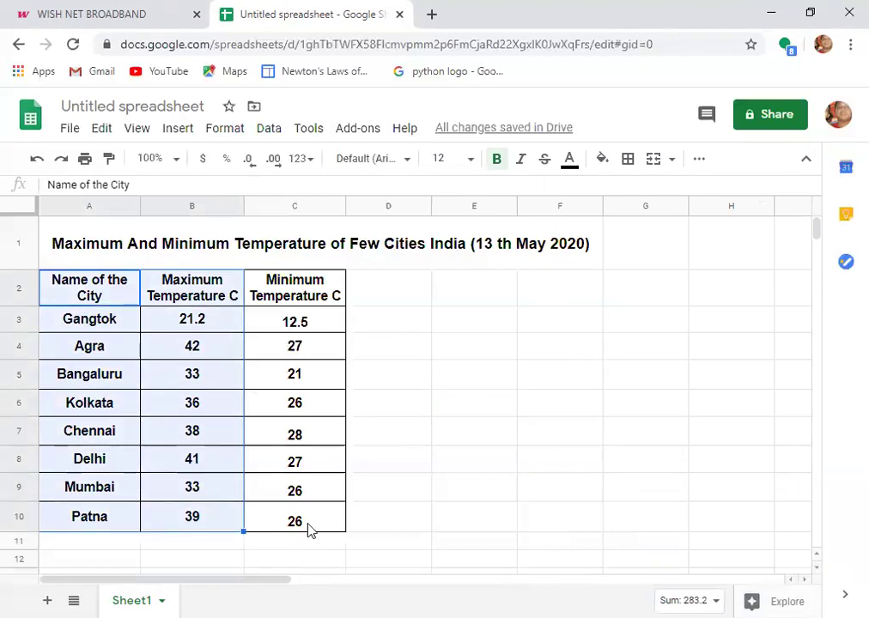
key("alt+shift+x")
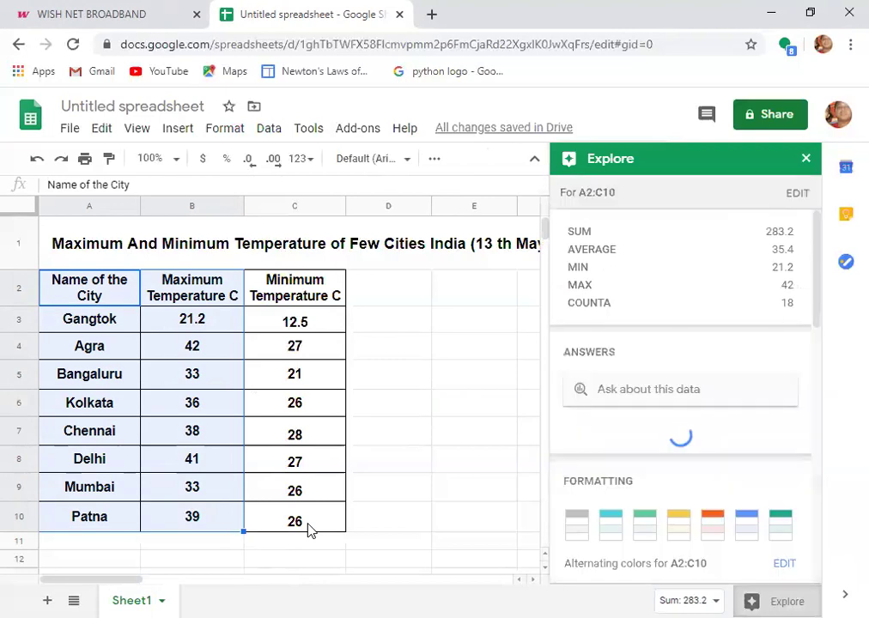
scroll(787, 418, "down", 7)
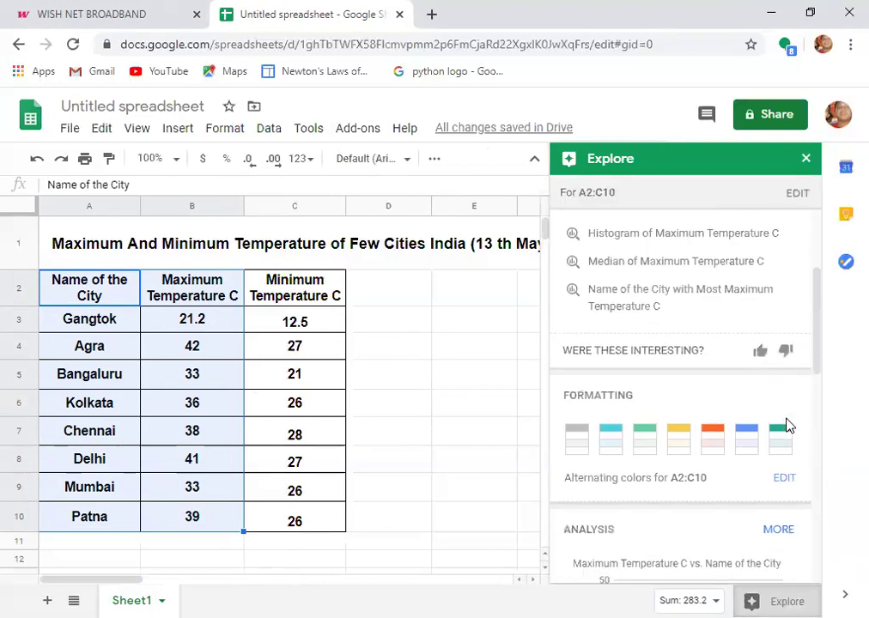
scroll(787, 418, "down", 1)
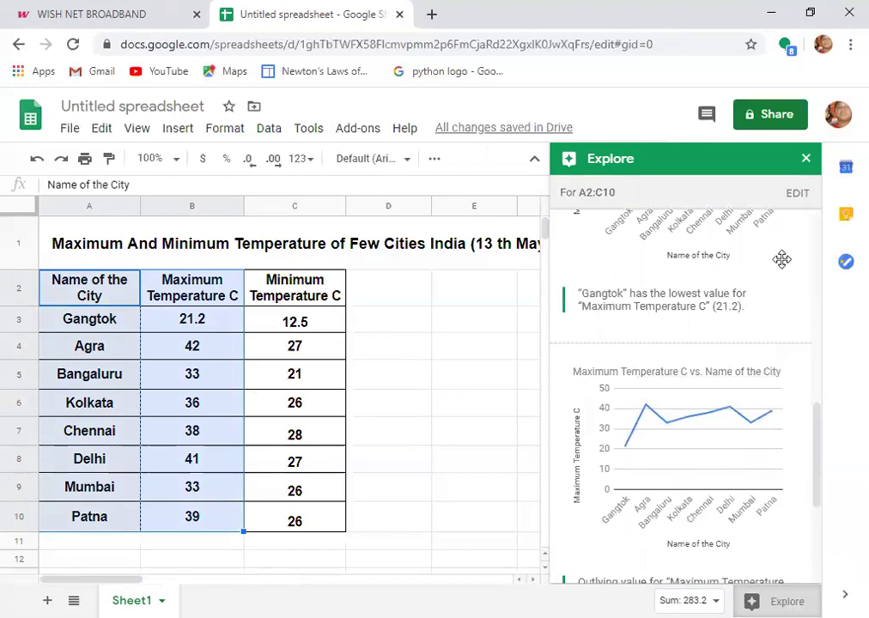
left_click(805, 158)
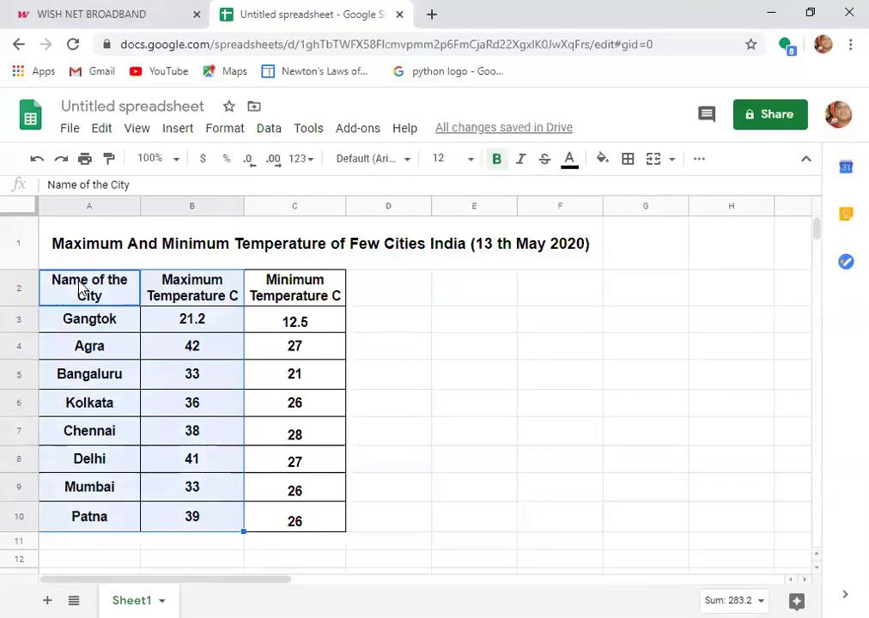
- Select A2:C10 and insert Explore's suggested line chart of maximum and minimum temperatures into the sheet beside the table
left_click_drag(73, 285, 342, 529)
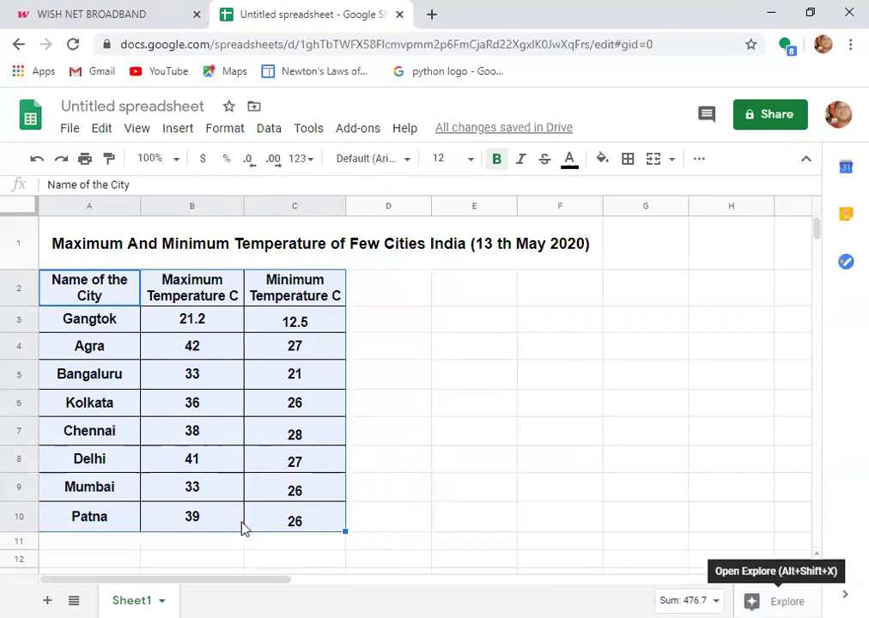
key("alt+shift+x")
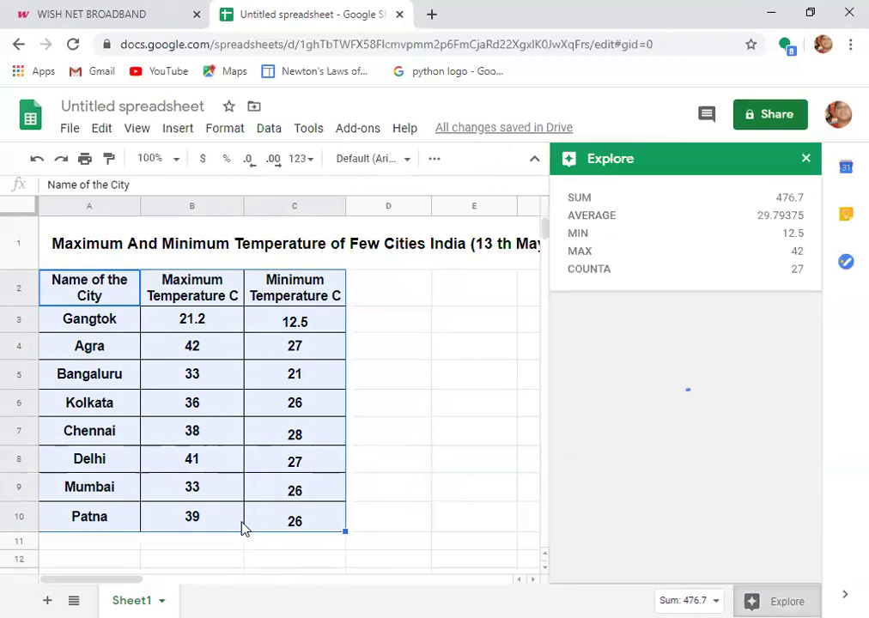
scroll(756, 417, "down", 2)
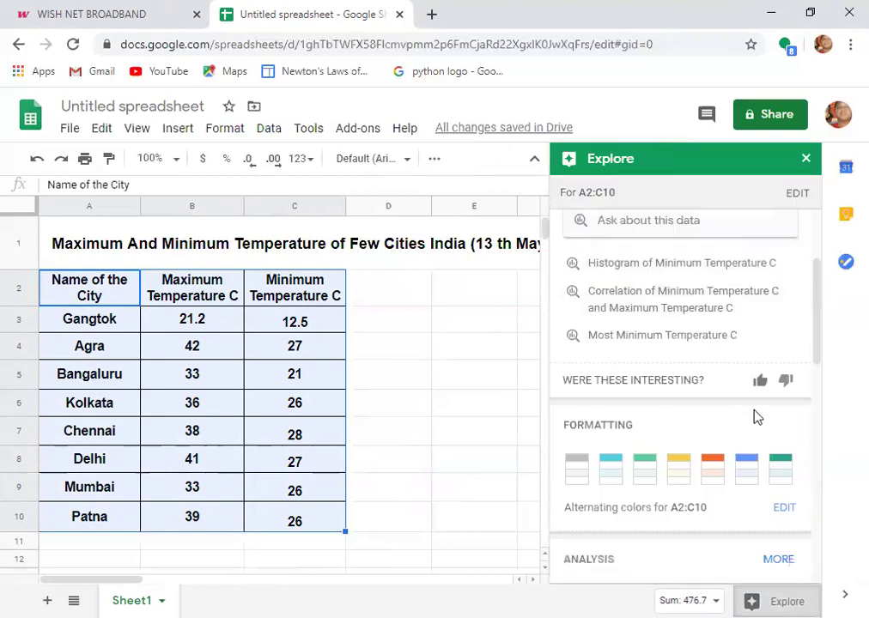
scroll(757, 418, "down", 6)
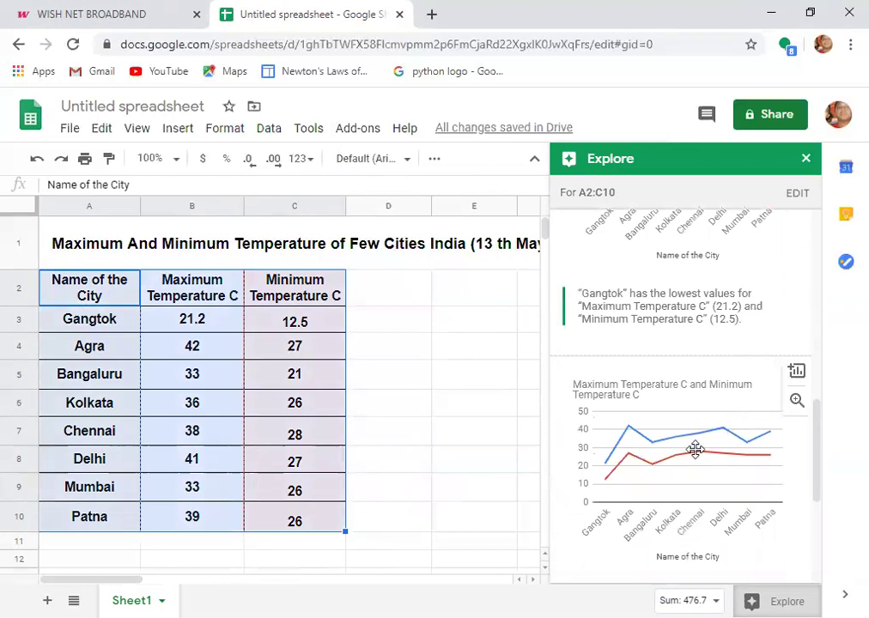
left_click_drag(632, 462, 451, 374)
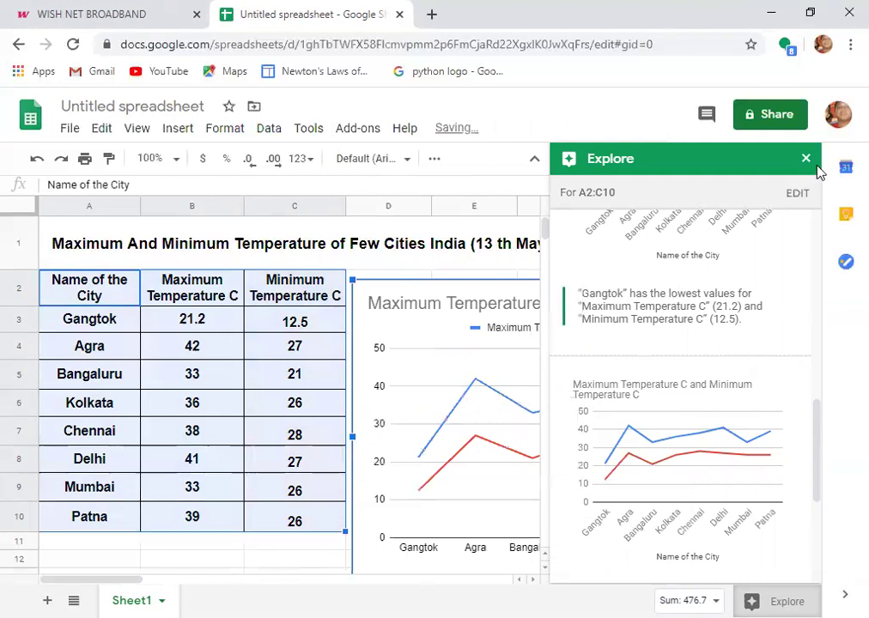
left_click(805, 159)
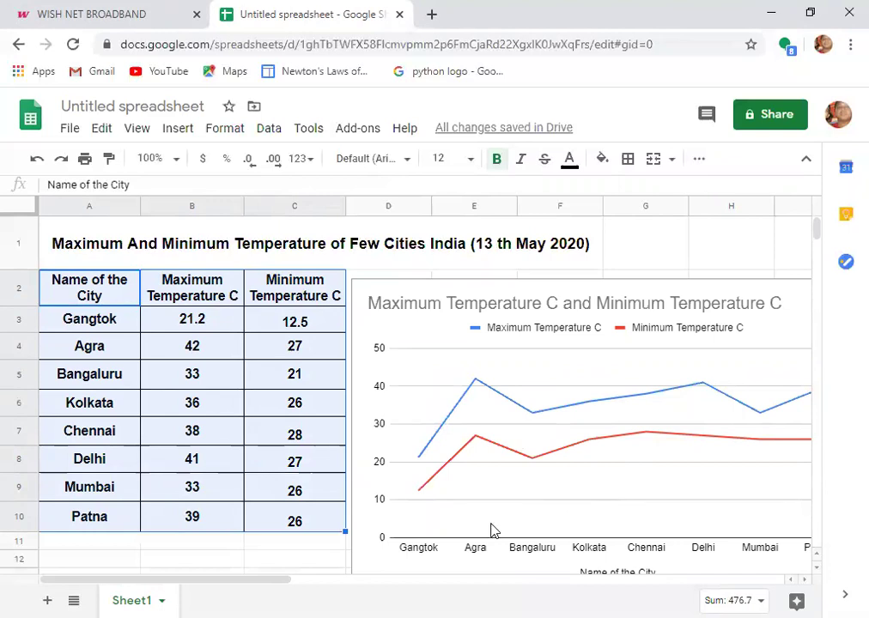
- Resize the line chart to fit beside the table, spanning columns D to H and reaching down to row 14
scroll(730, 364, "down", 1)
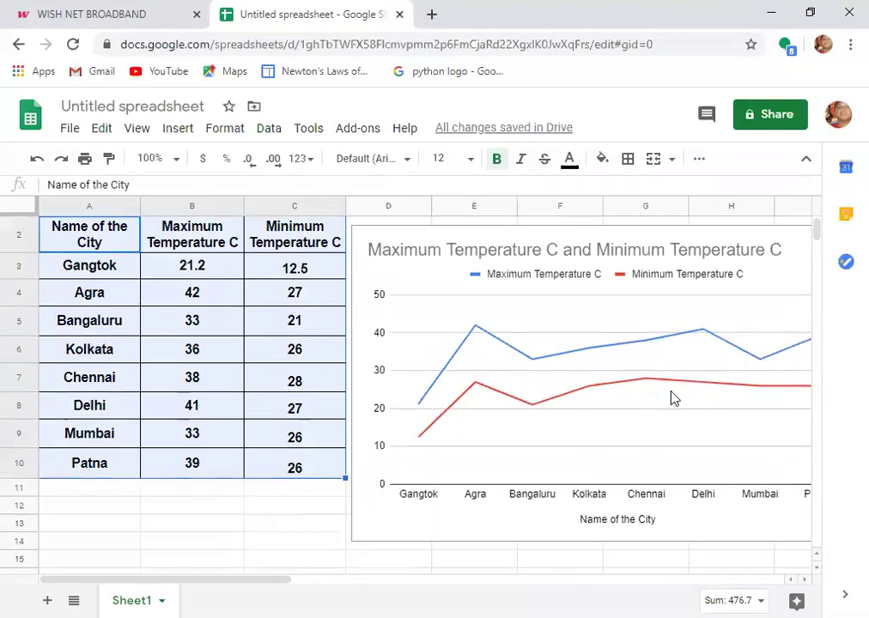
left_click(397, 482)
left_click_drag(366, 535, 474, 468)
left_click_drag(685, 318, 588, 336)
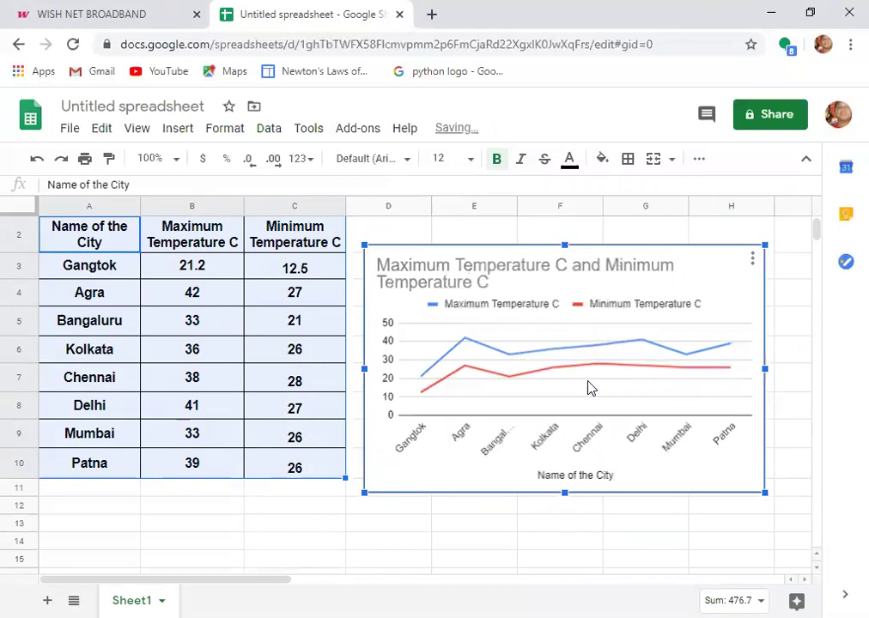
left_click_drag(562, 490, 574, 538)
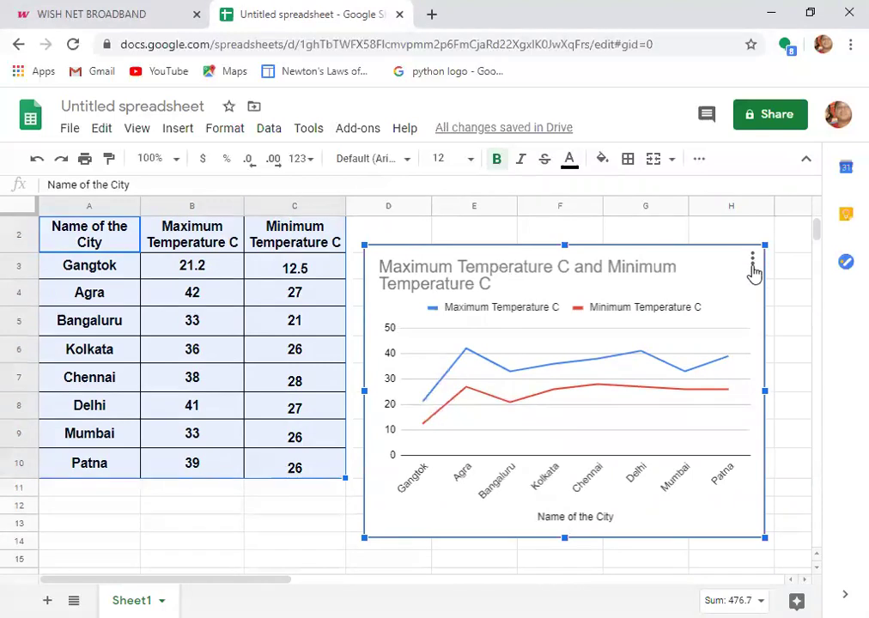
- Edit the line chart's style, setting a light blue background and the Comic Sans MS font
left_click(753, 269)
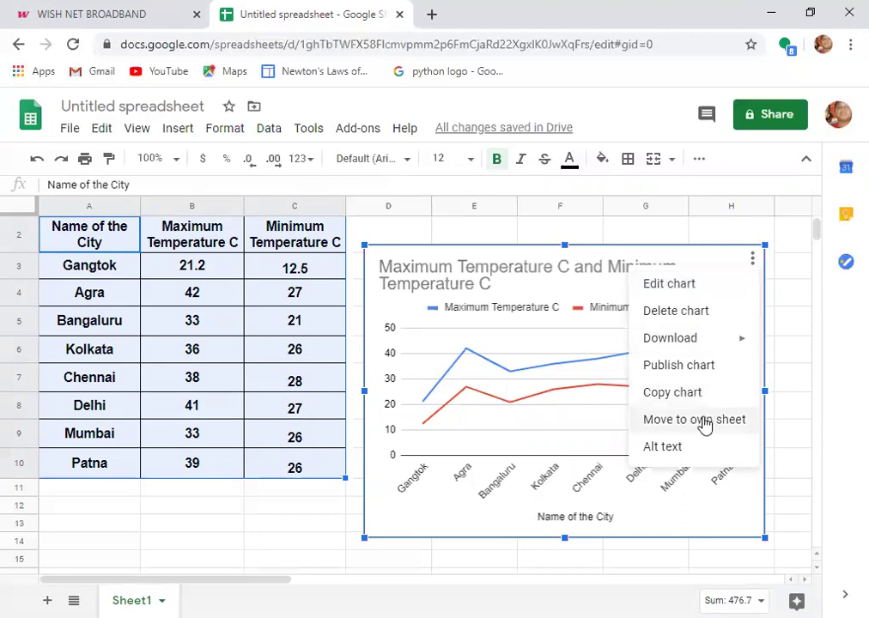
left_click(690, 296)
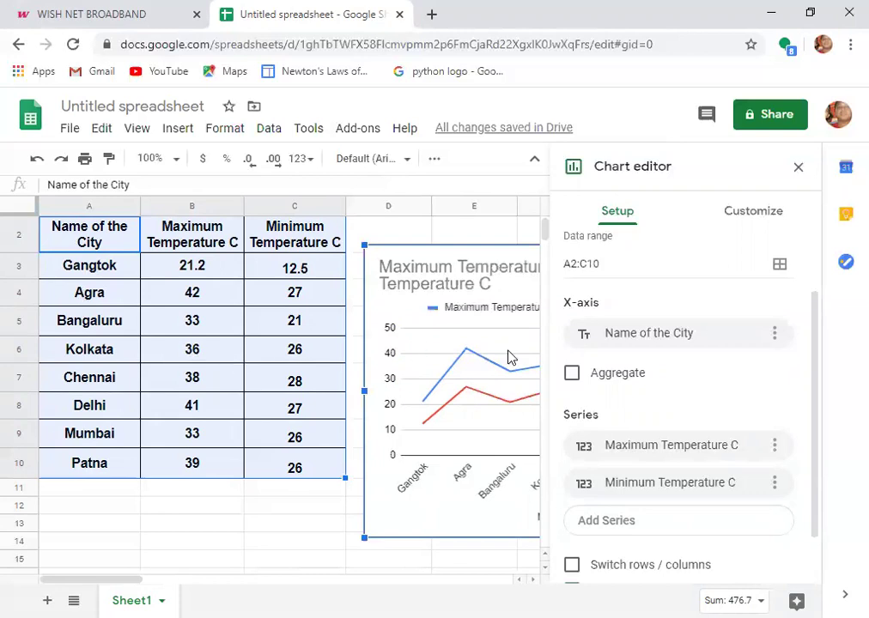
scroll(778, 373, "down", 2)
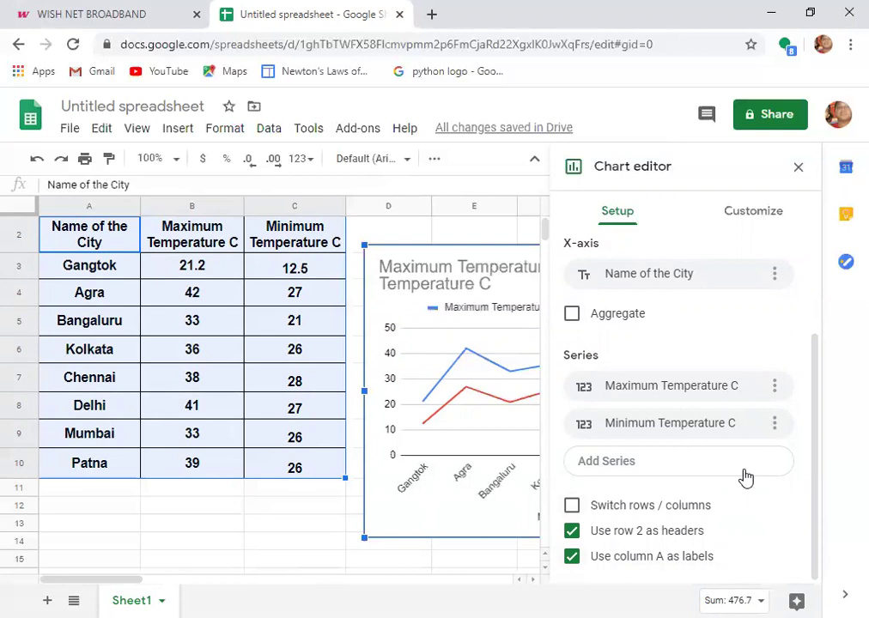
left_click(740, 215)
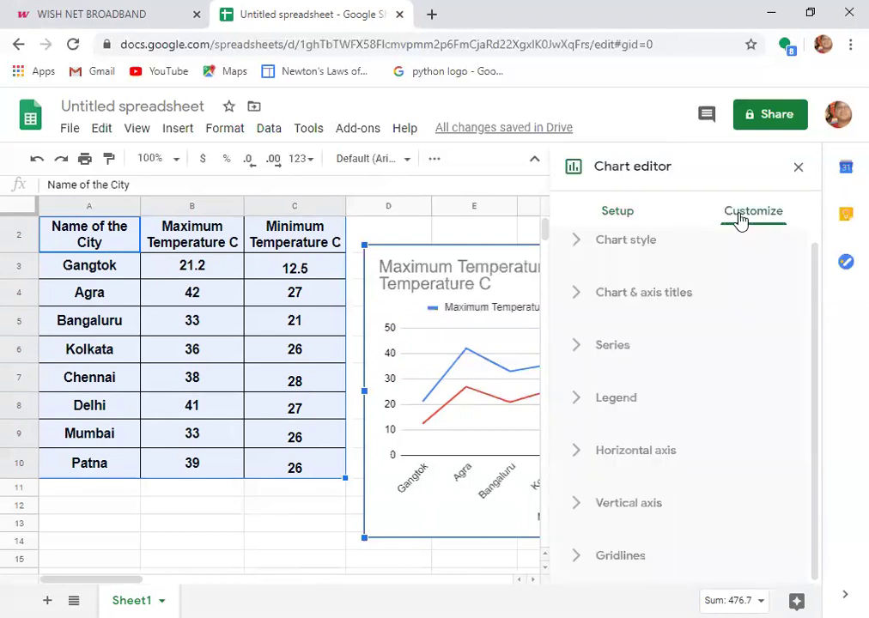
left_click(638, 249)
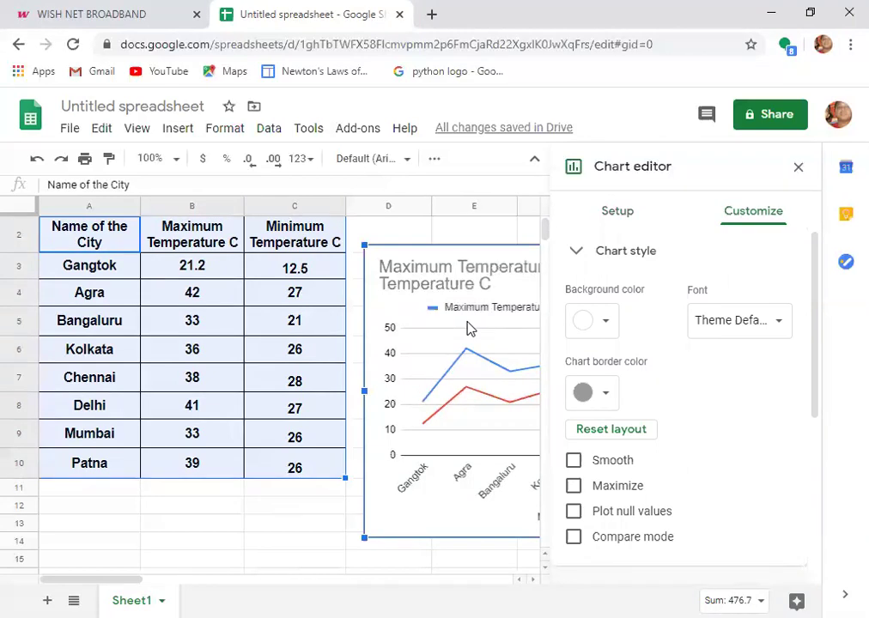
left_click(606, 321)
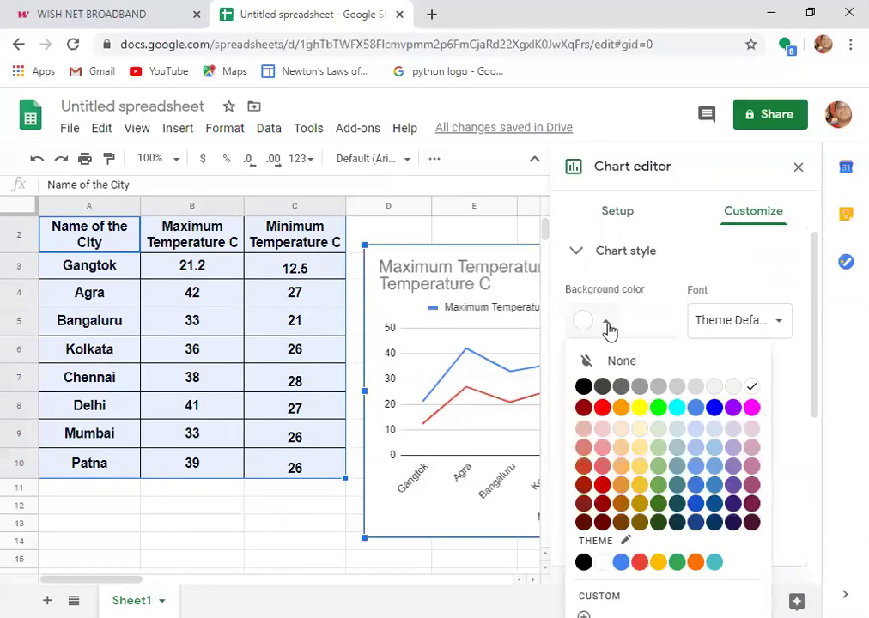
left_click(695, 434)
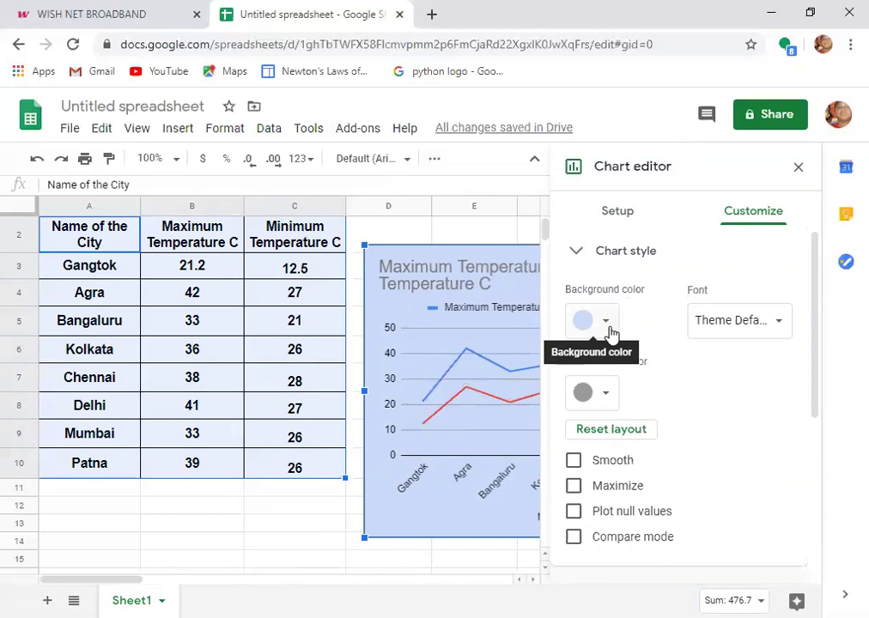
left_click(780, 329)
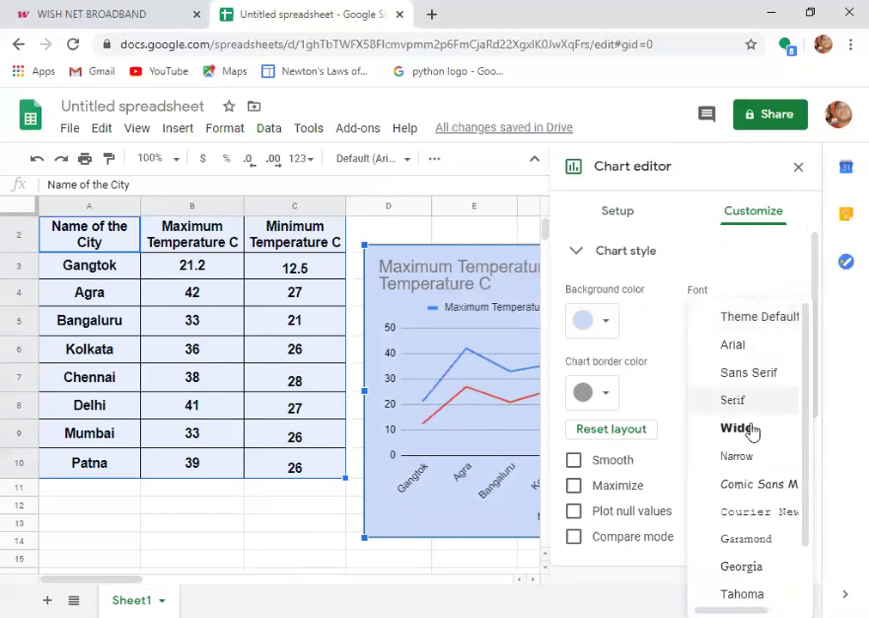
left_click(760, 479)
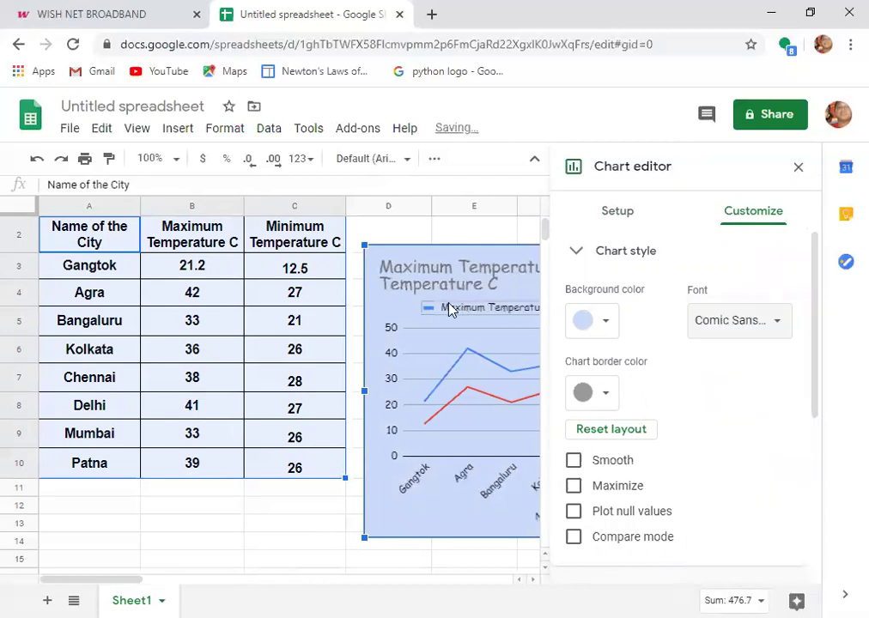
- Set the chart border color to black, turn on Smooth for the lines, and close the chart editor
left_click(606, 396)
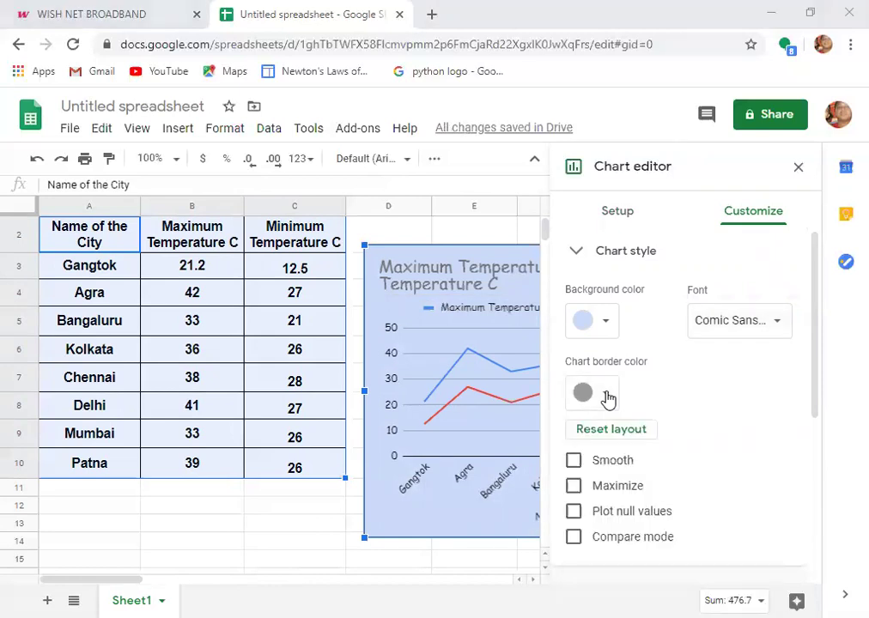
left_click(422, 346)
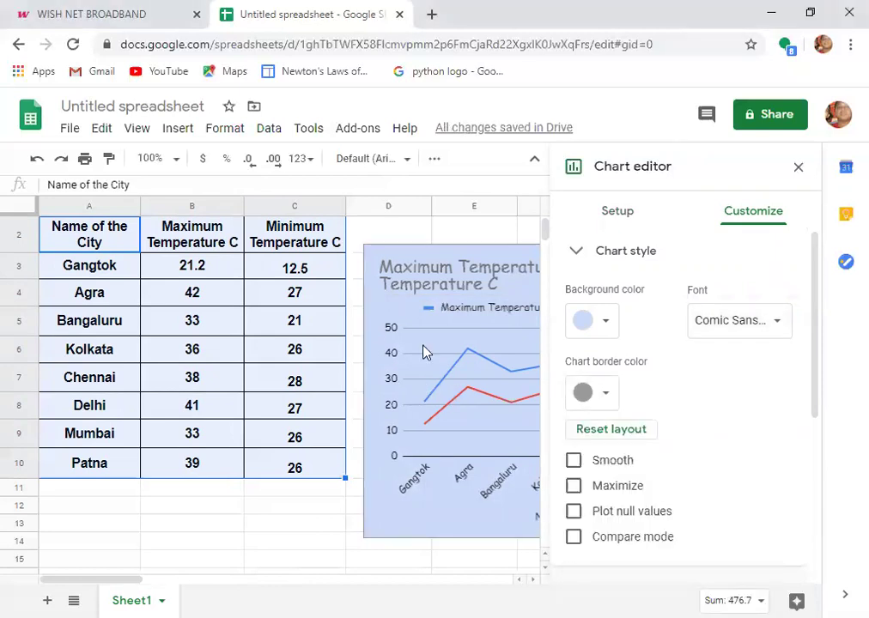
left_click(606, 395)
left_click(583, 458)
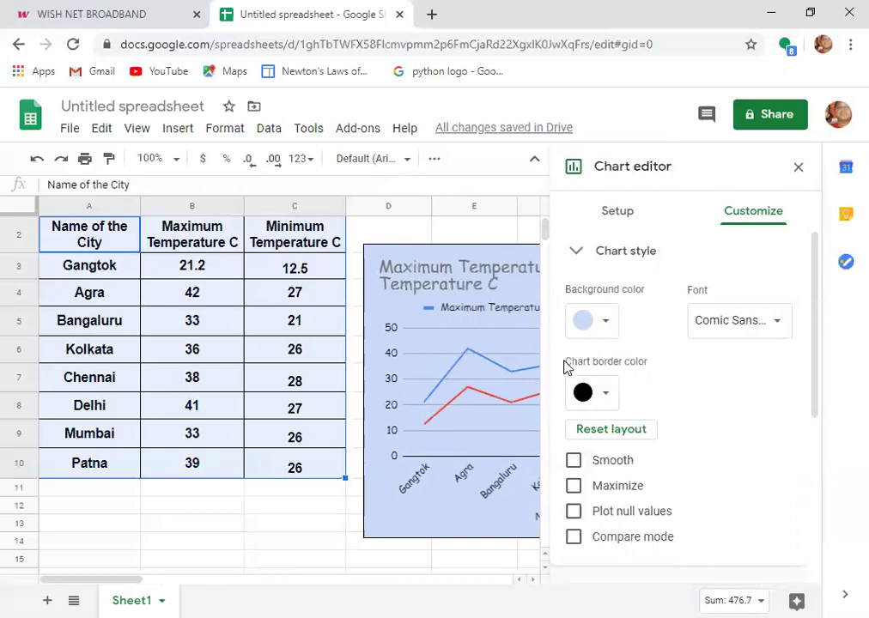
left_click(573, 461)
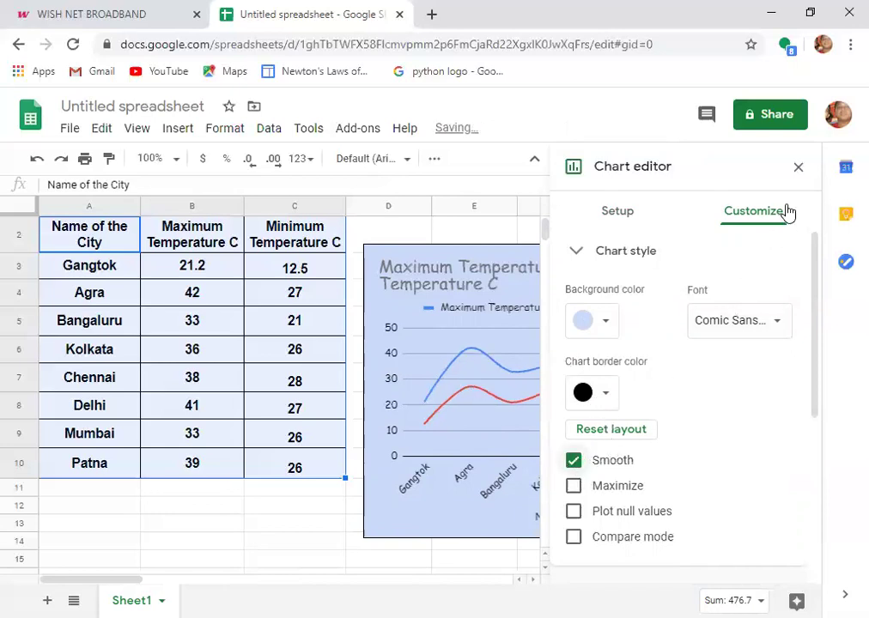
left_click(798, 167)
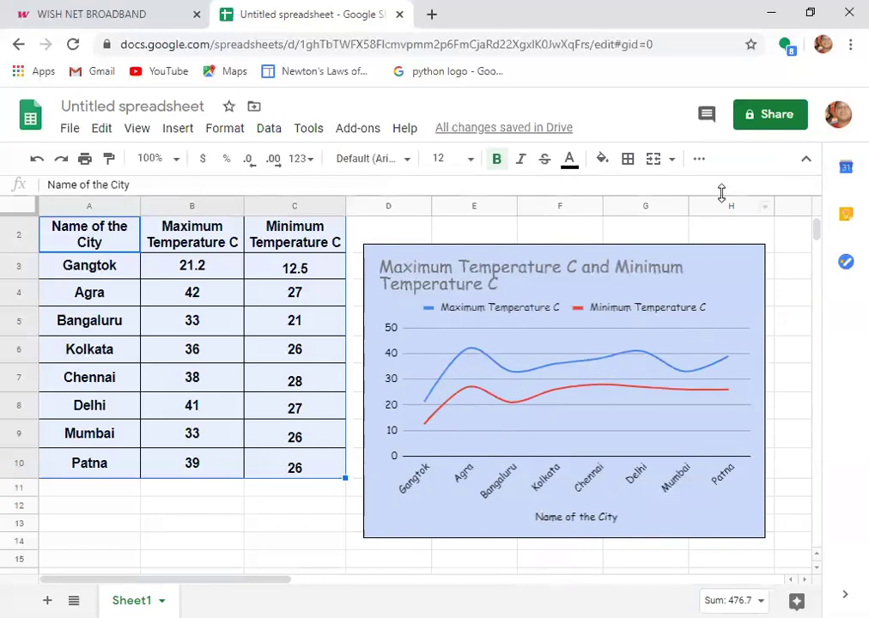
- Reopen the line chart for editing and choose the horizontal axis title for customization
left_click(744, 267)
left_click(752, 257)
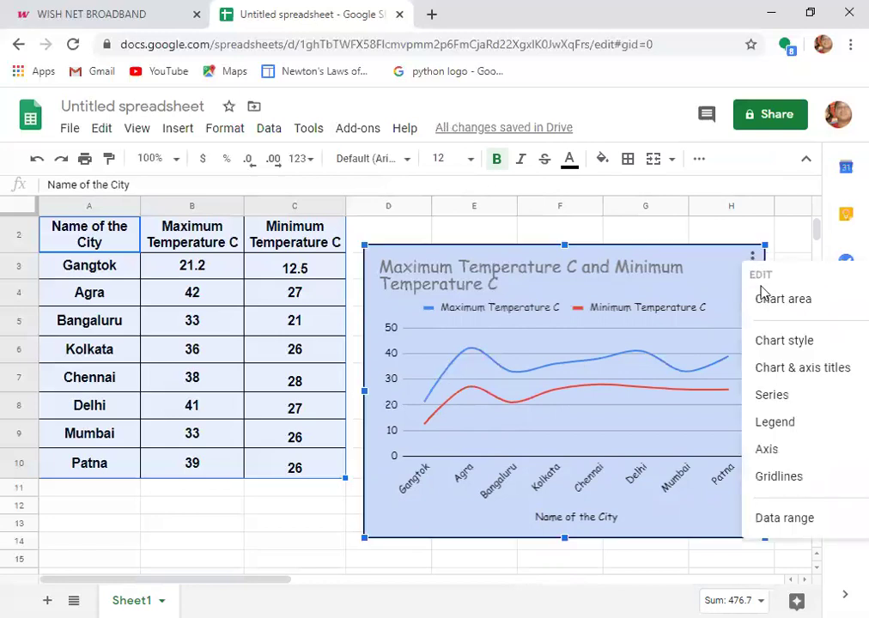
left_click(752, 259)
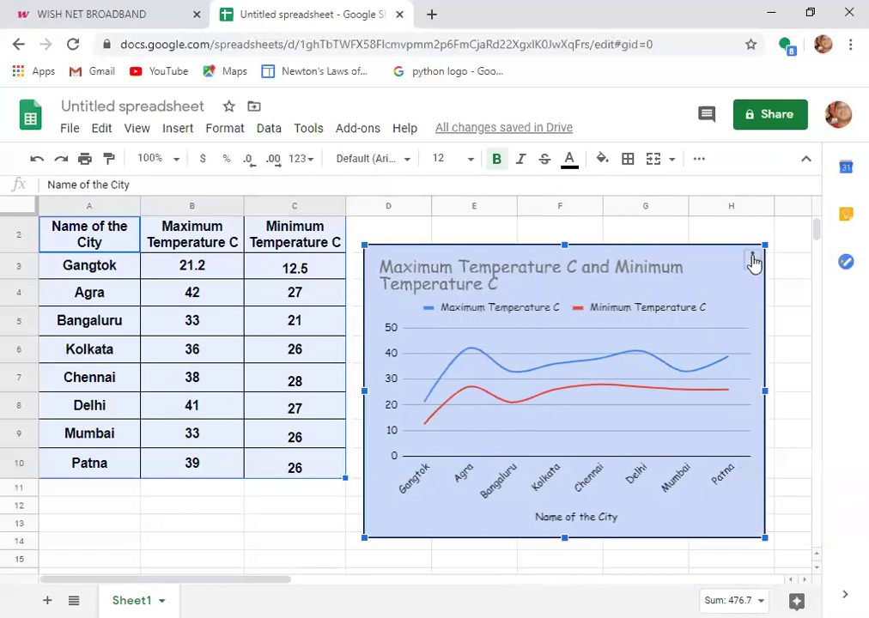
left_click(753, 259)
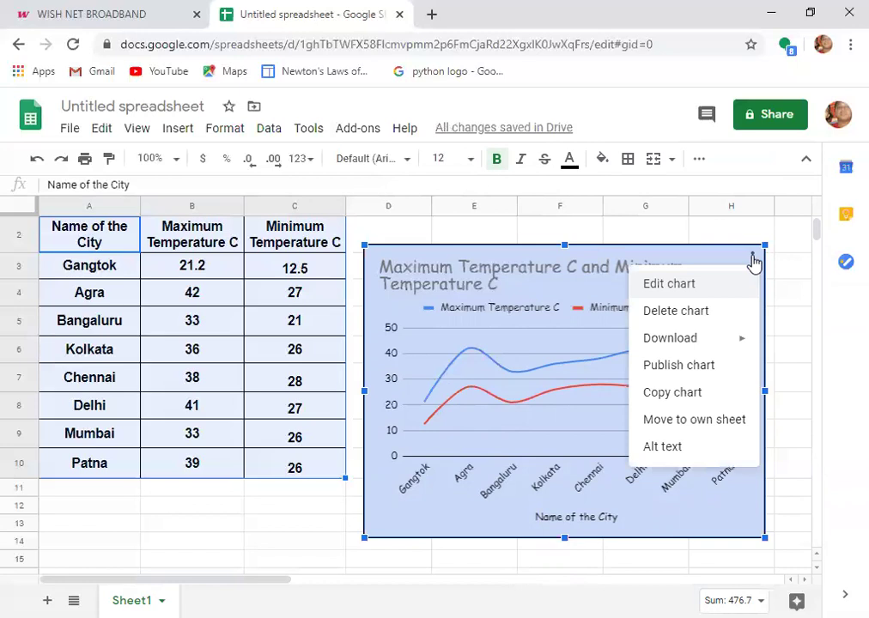
left_click(691, 283)
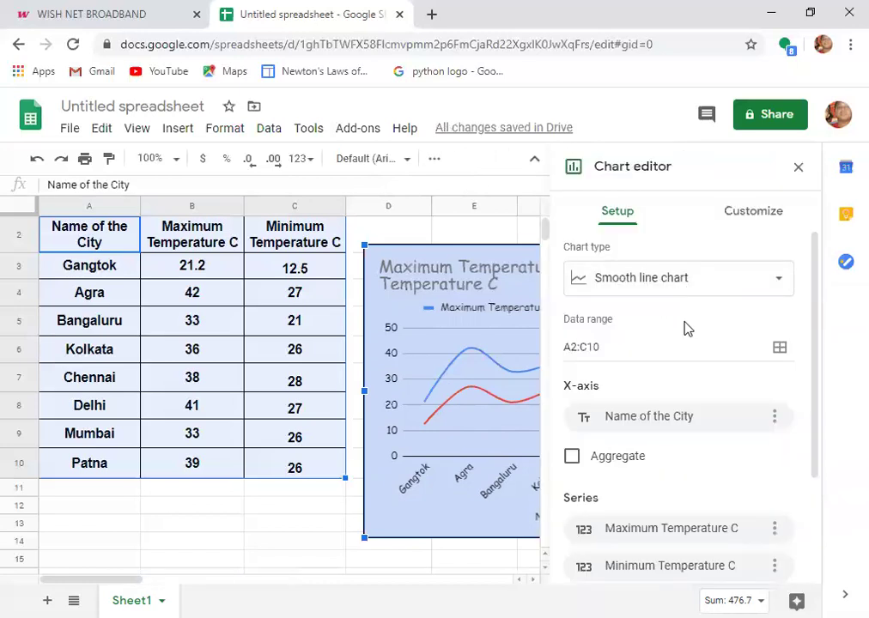
left_click(739, 223)
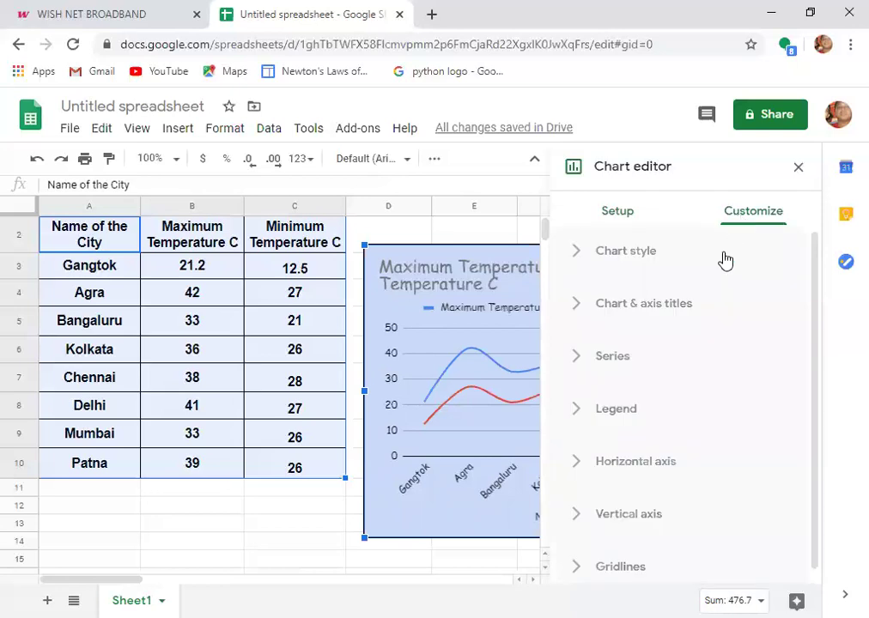
left_click(631, 314)
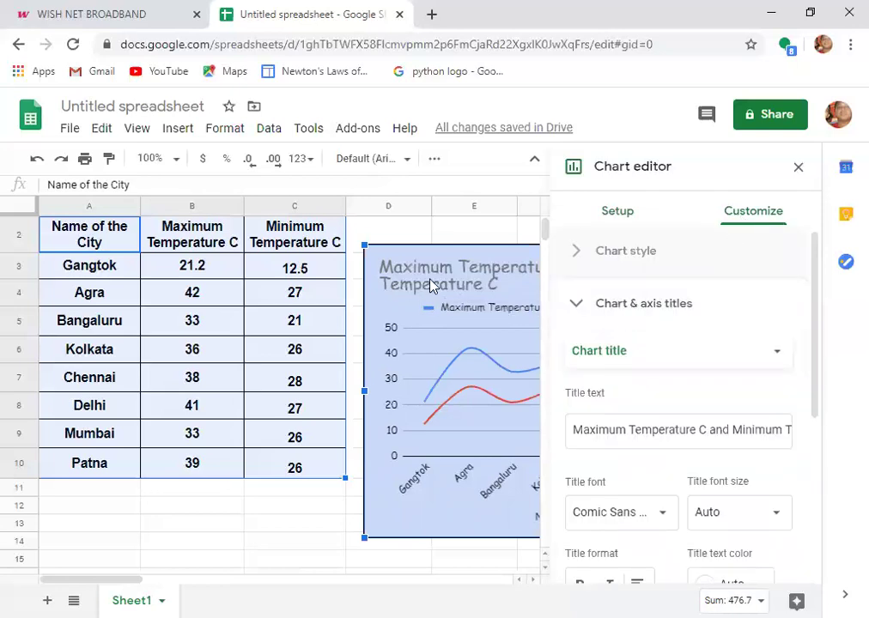
scroll(431, 282, "down", 1)
scroll(478, 289, "up", 1)
left_click(782, 362)
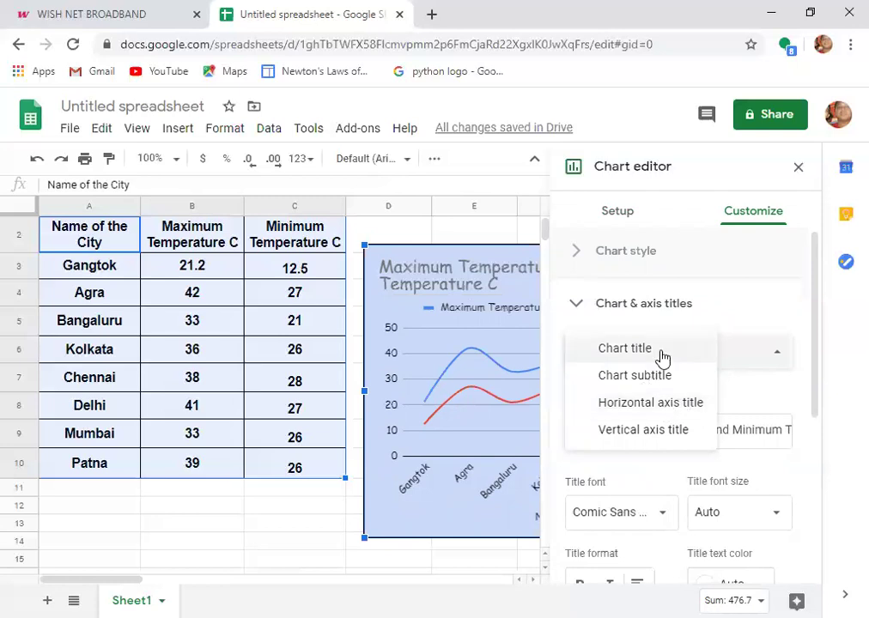
left_click(671, 403)
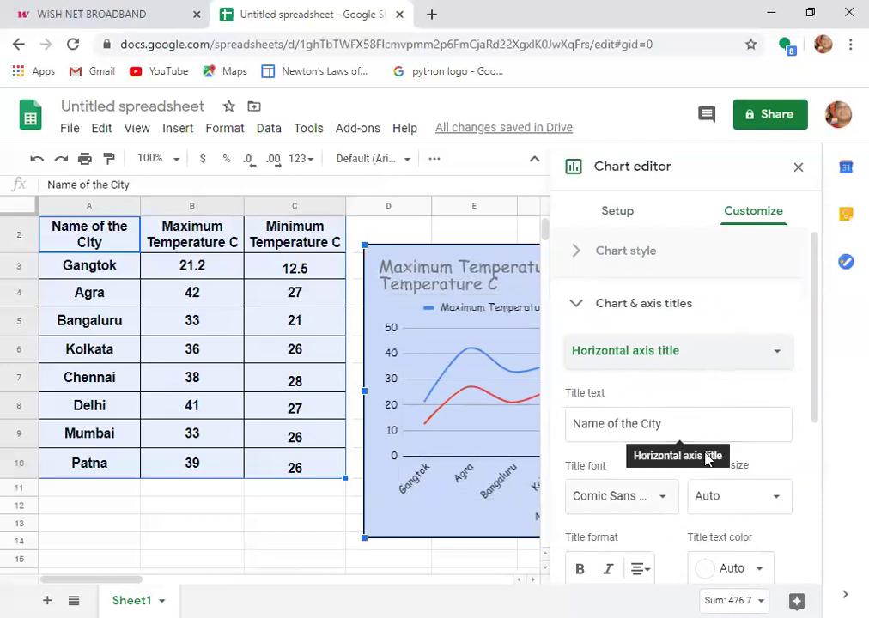
- Format the horizontal axis title in Sans Serif, size 16, bold
left_click(662, 496)
scroll(705, 452, "down", 1)
scroll(704, 459, "down", 2)
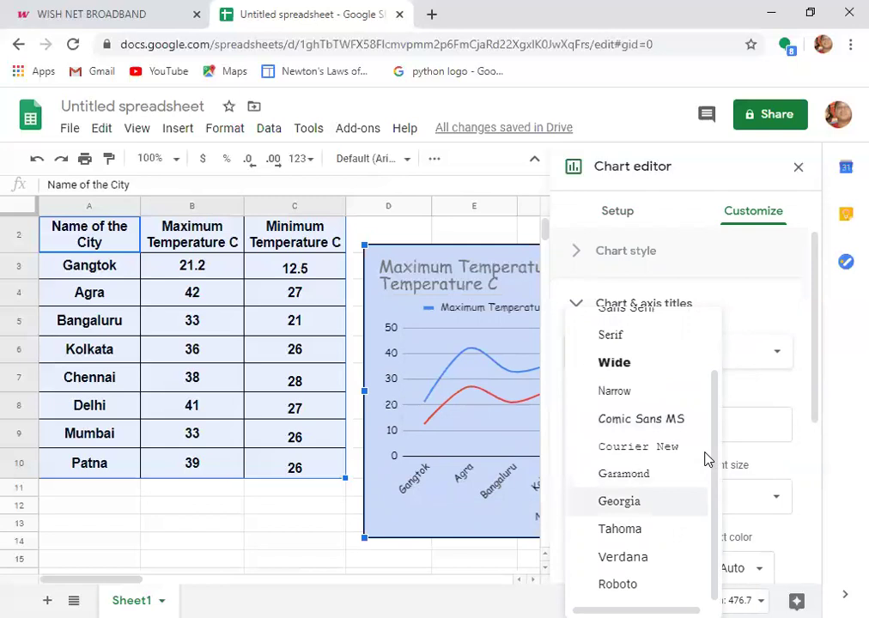
scroll(707, 459, "up", 2)
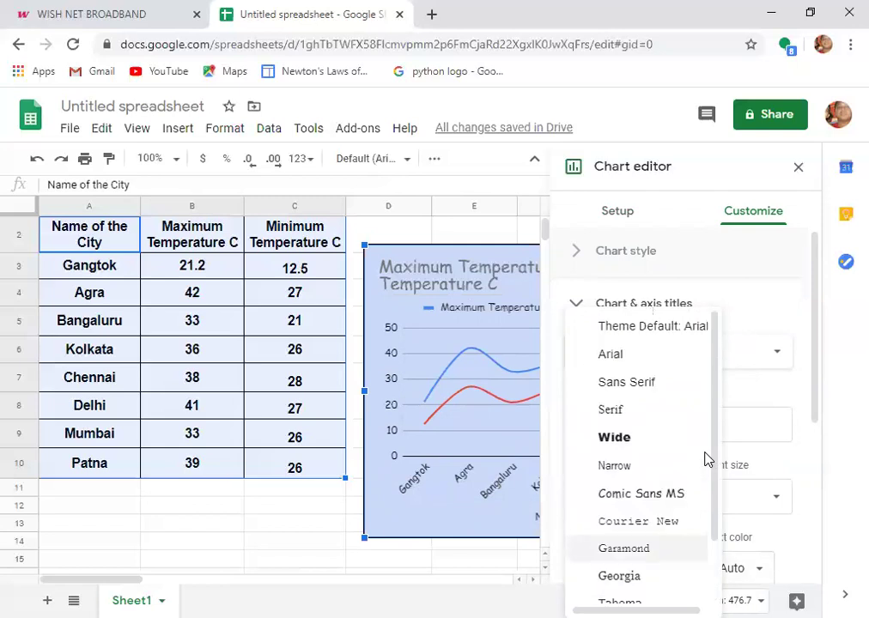
left_click(644, 392)
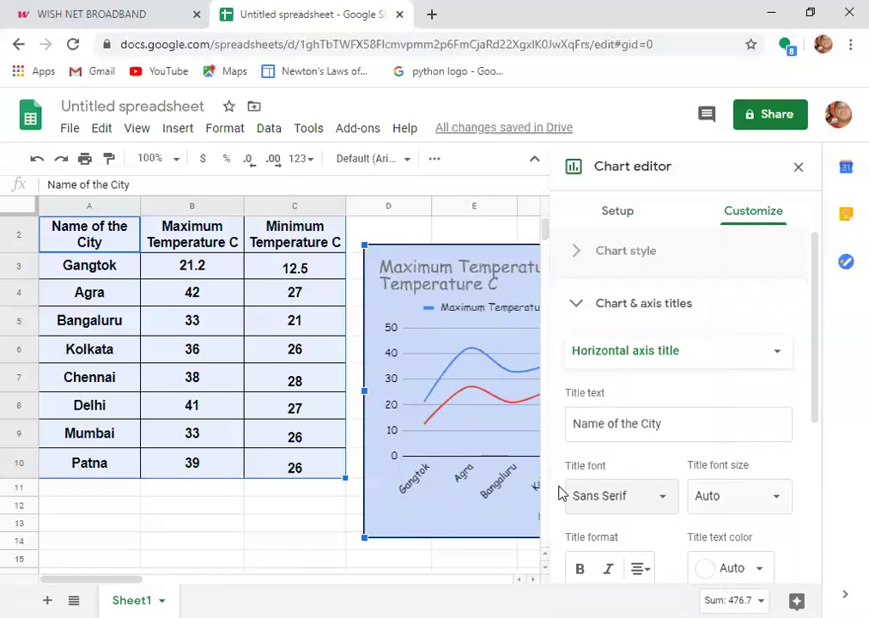
key("Tab")
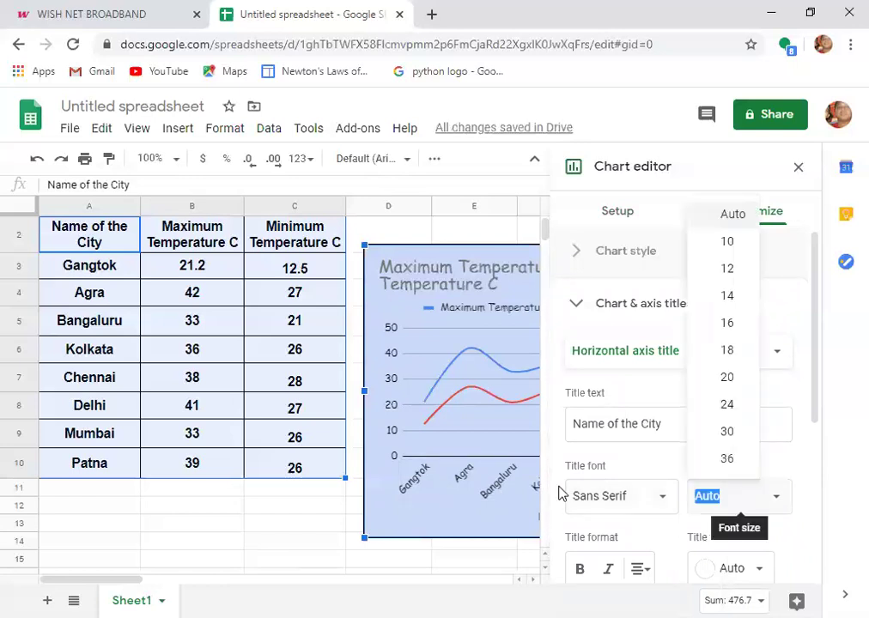
left_click(726, 325)
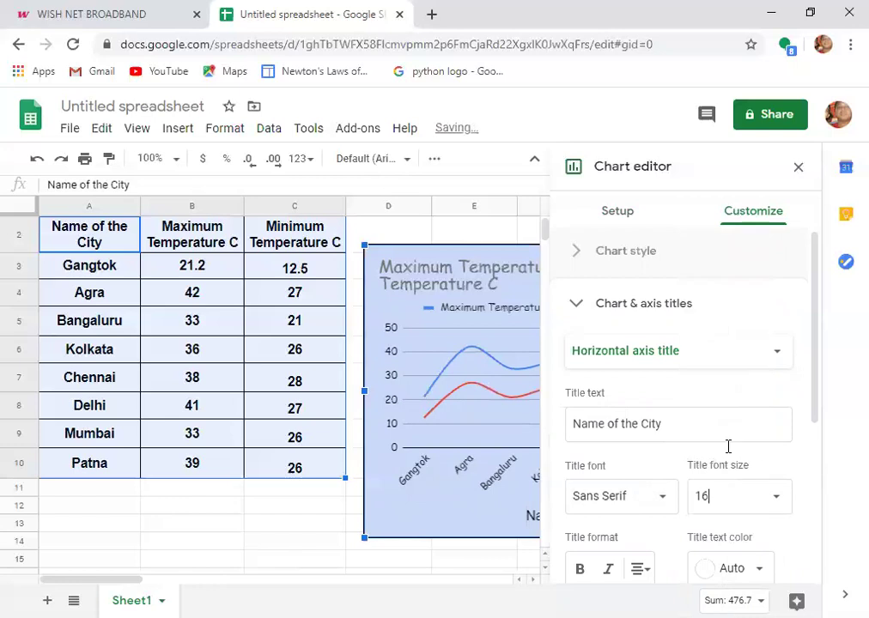
key("Tab")
key("Return")
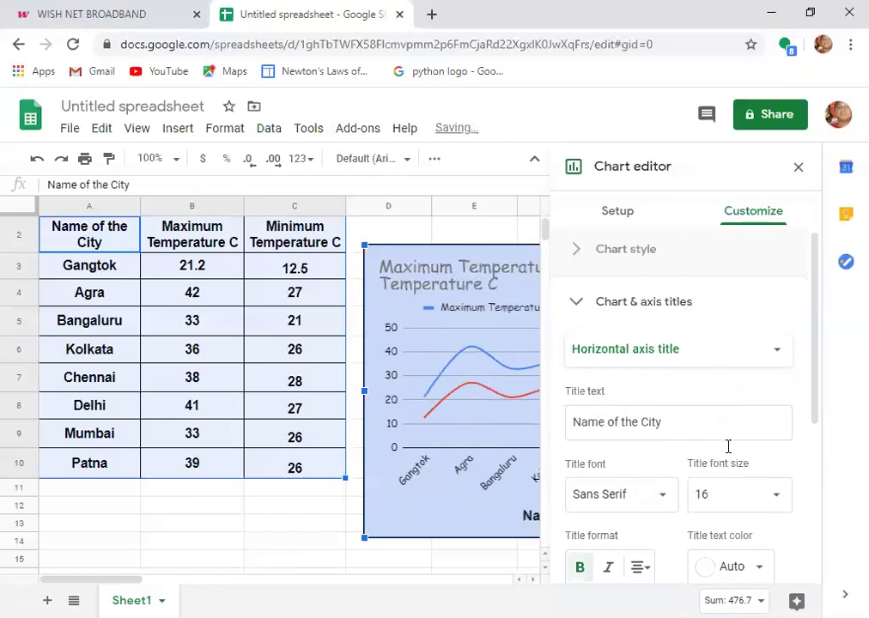
- Set the horizontal axis title's text color to the theme orange and close the chart editor
left_click(731, 567)
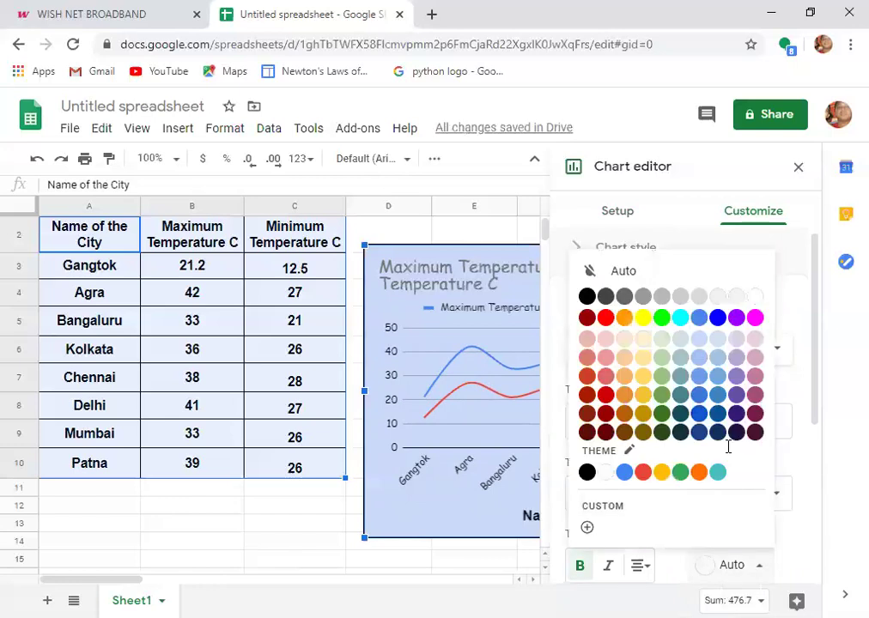
left_click(682, 473)
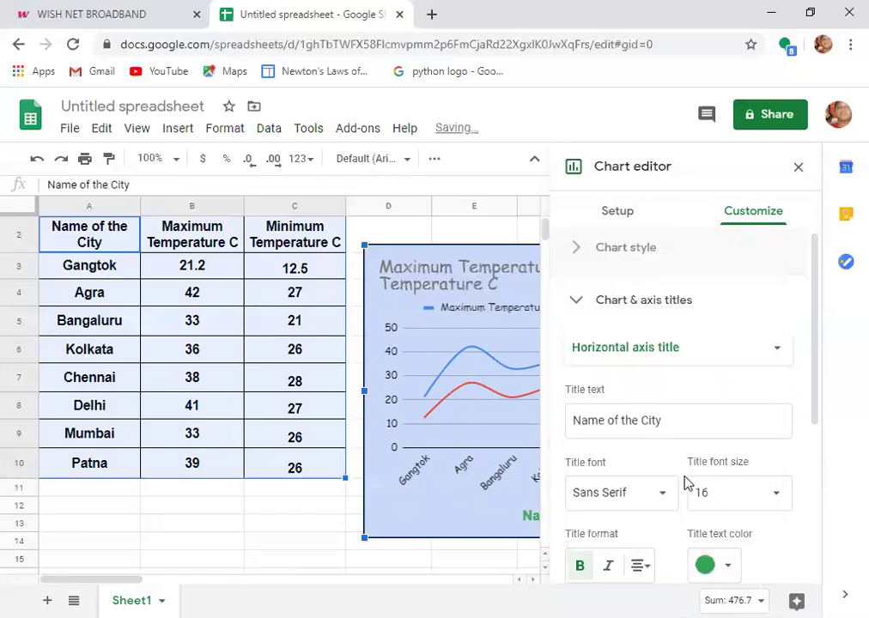
left_click(705, 565)
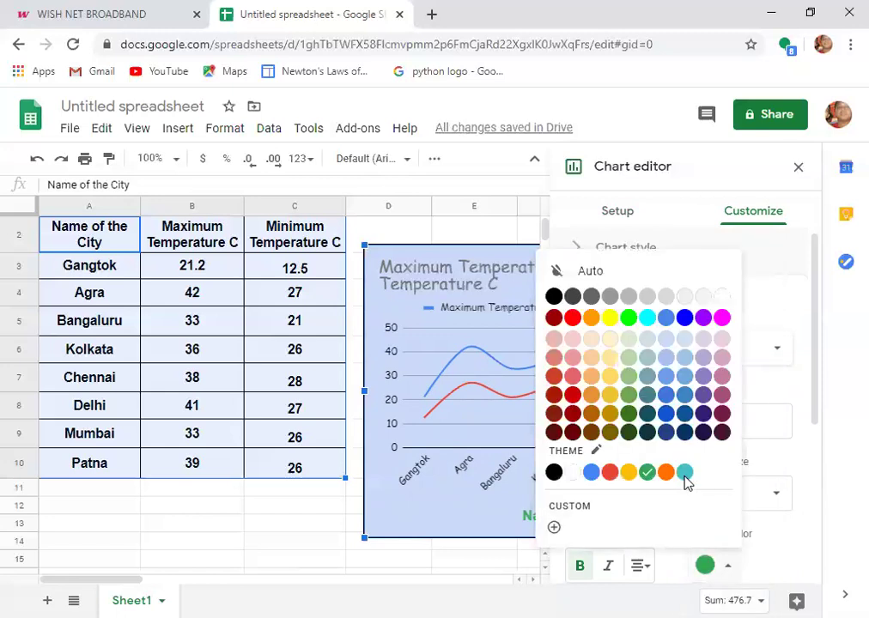
left_click(669, 477)
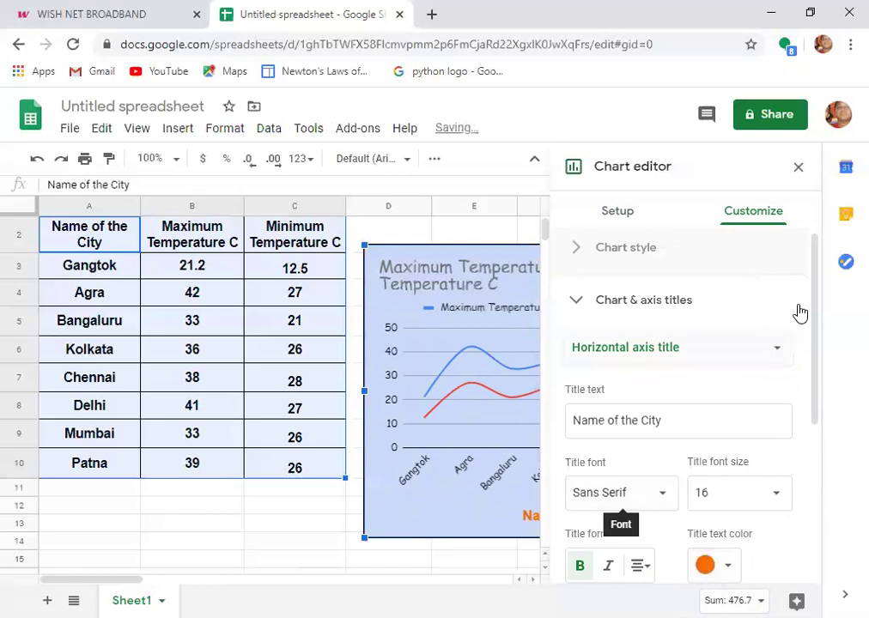
left_click(799, 169)
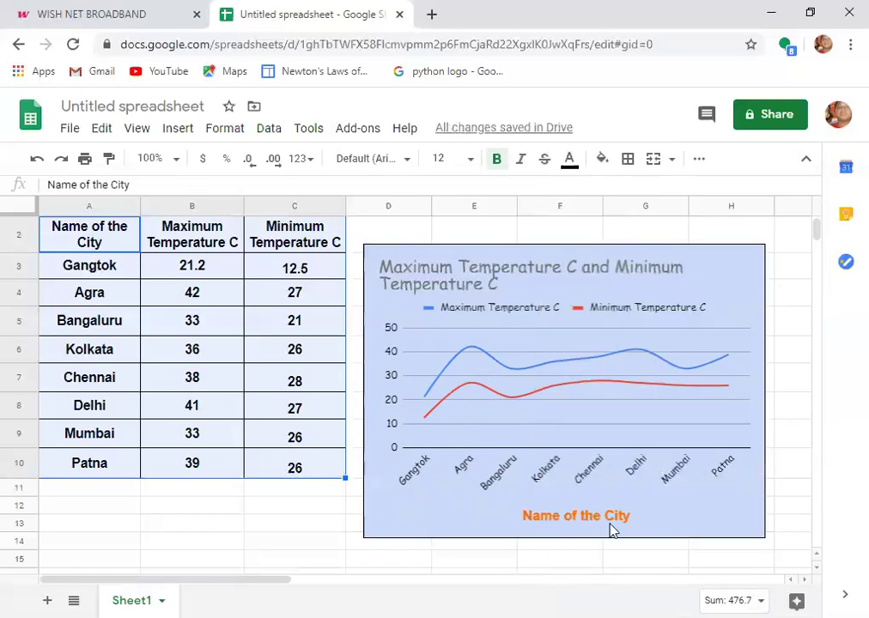
- Reopen the line chart for editing and add the vertical axis title "Teperature in deg C"
left_click(737, 277)
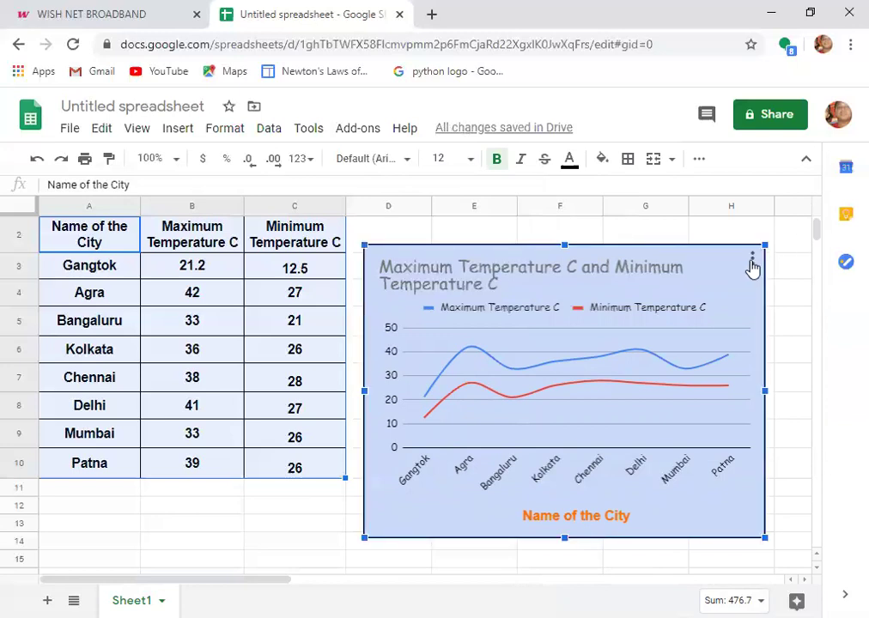
left_click(750, 266)
left_click(701, 290)
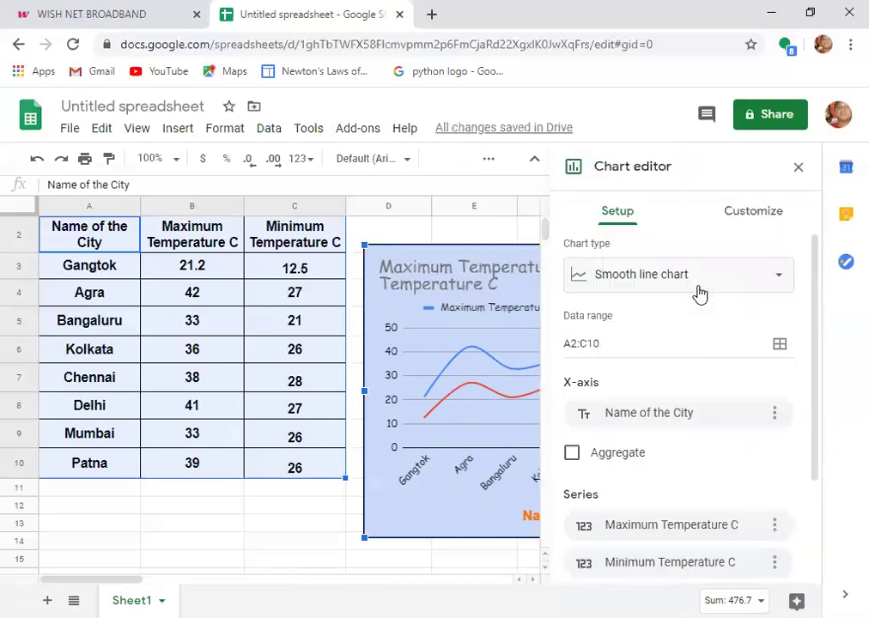
left_click(768, 223)
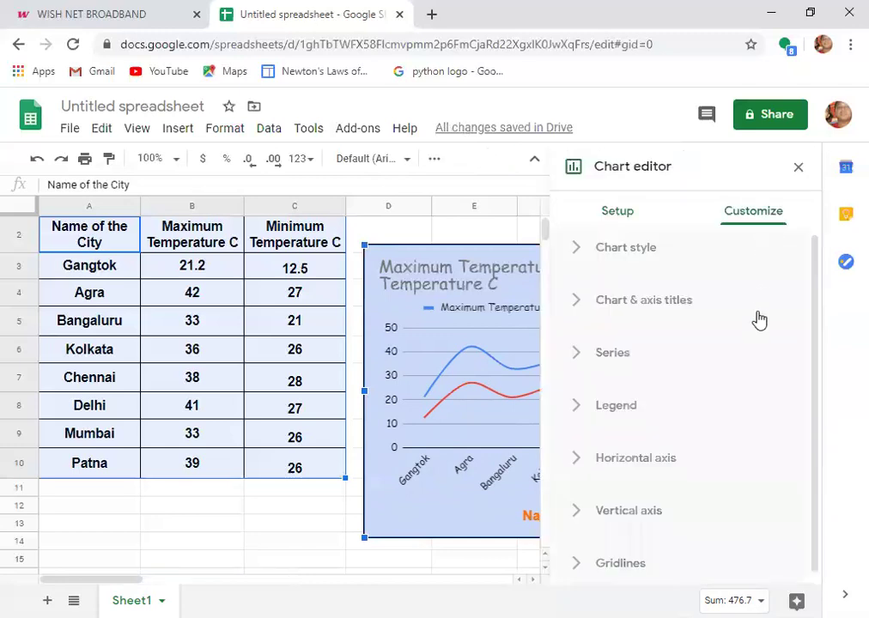
left_click(636, 305)
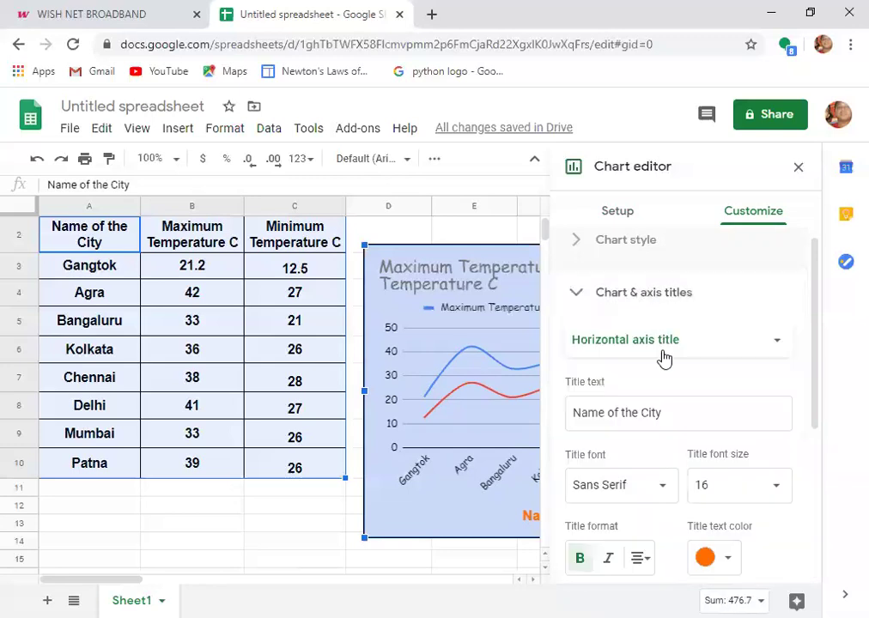
left_click(779, 343)
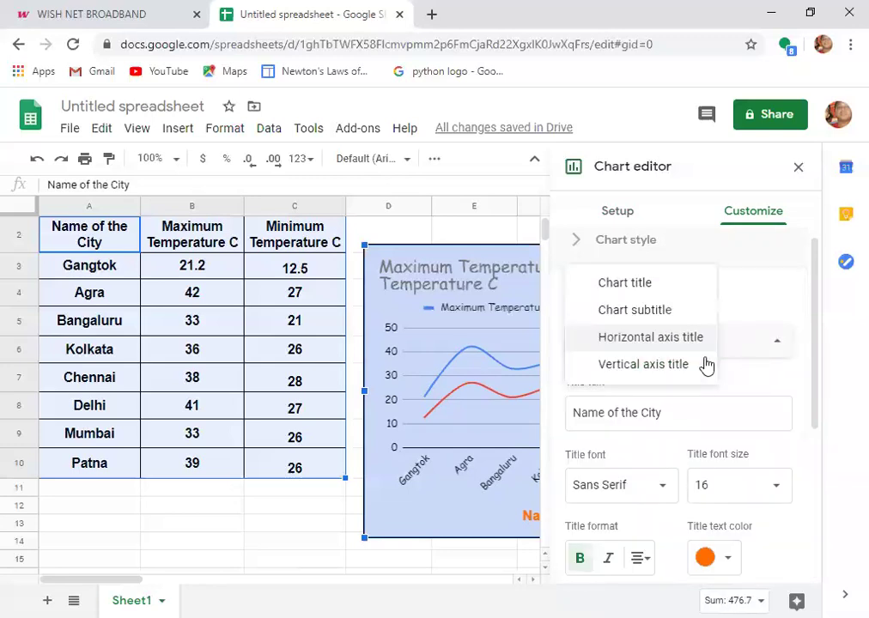
left_click(658, 374)
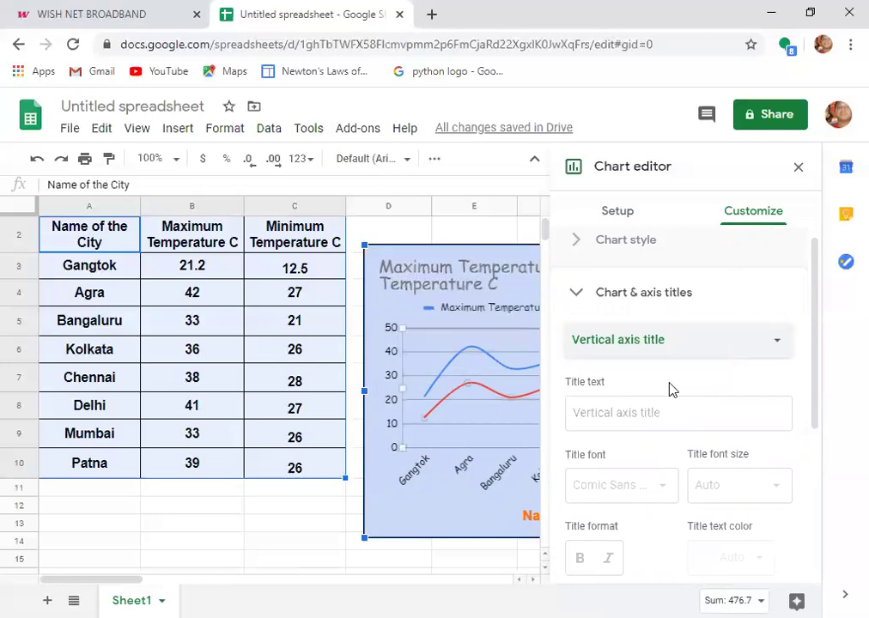
left_click(625, 416)
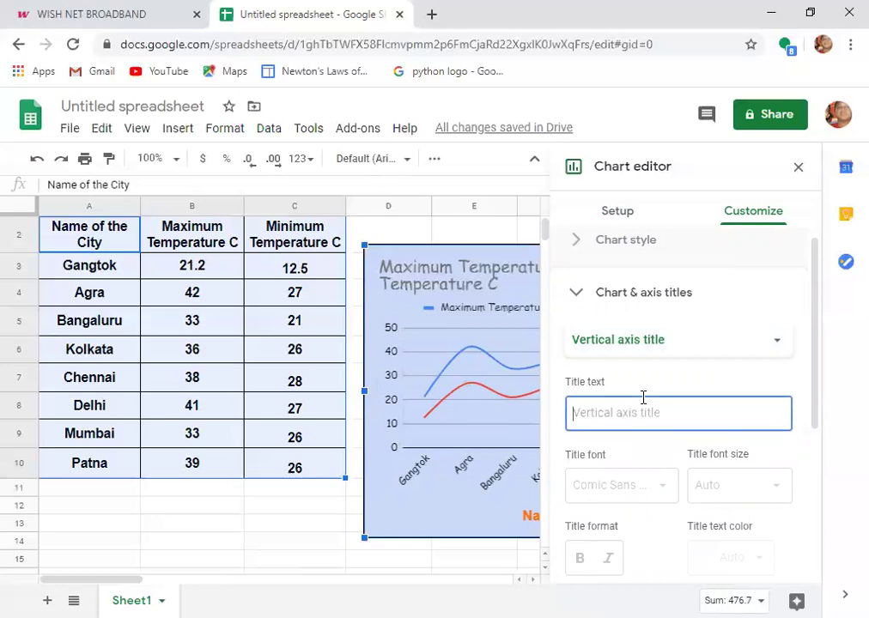
type("Teperature i")
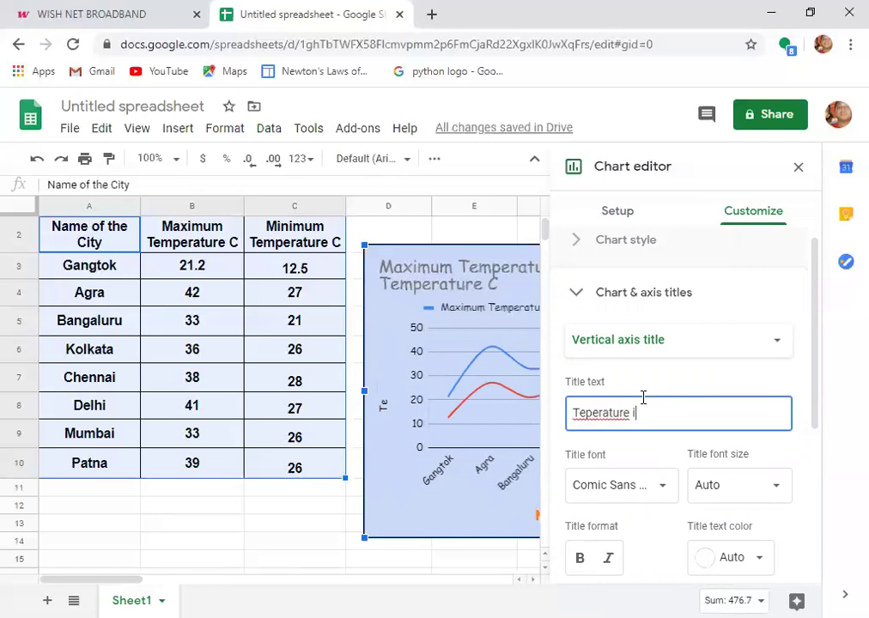
type("n deg")
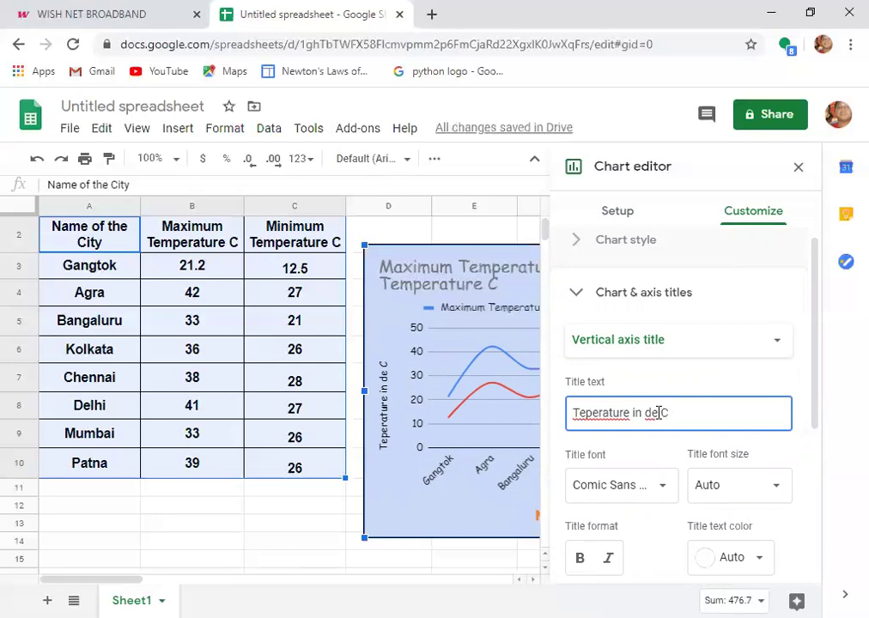
type("g")
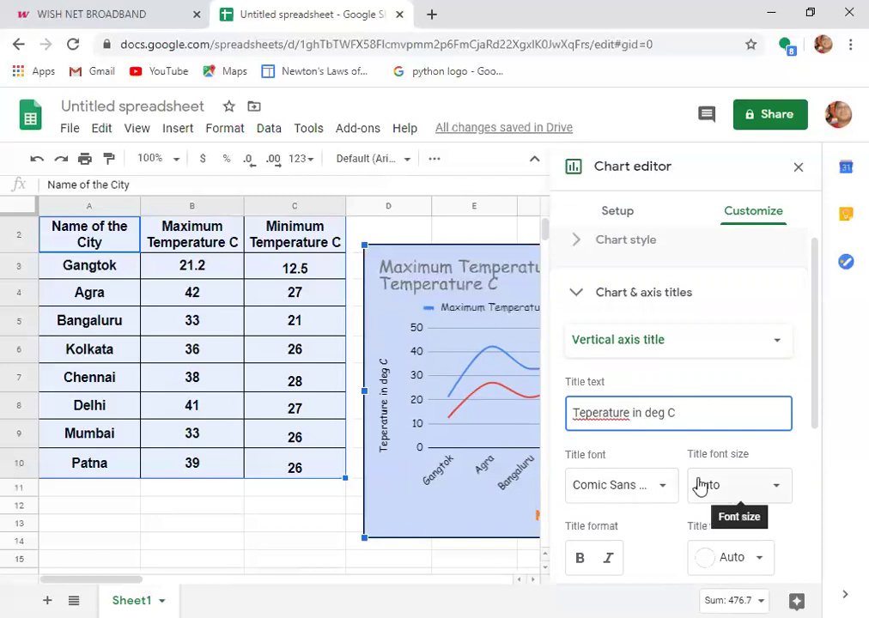
- Format the vertical axis title in size 18, bold and magenta, and leave the chart editor by selecting cell C12
left_click(699, 486)
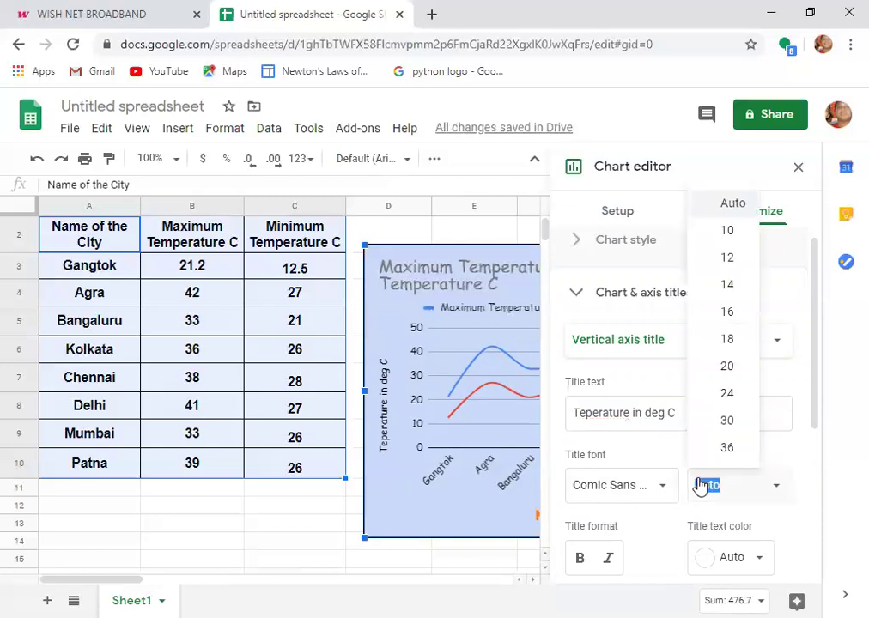
left_click(729, 344)
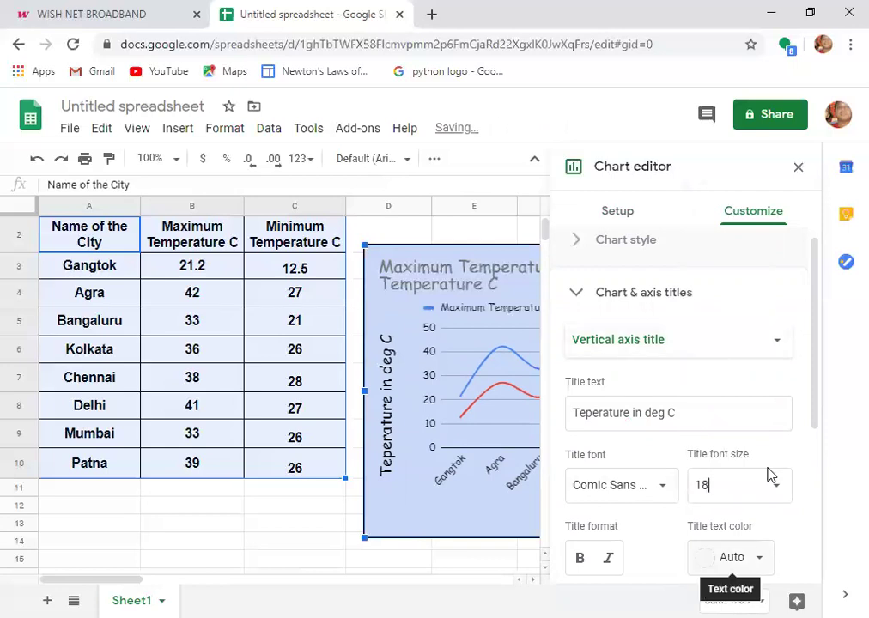
key("ctrl+b")
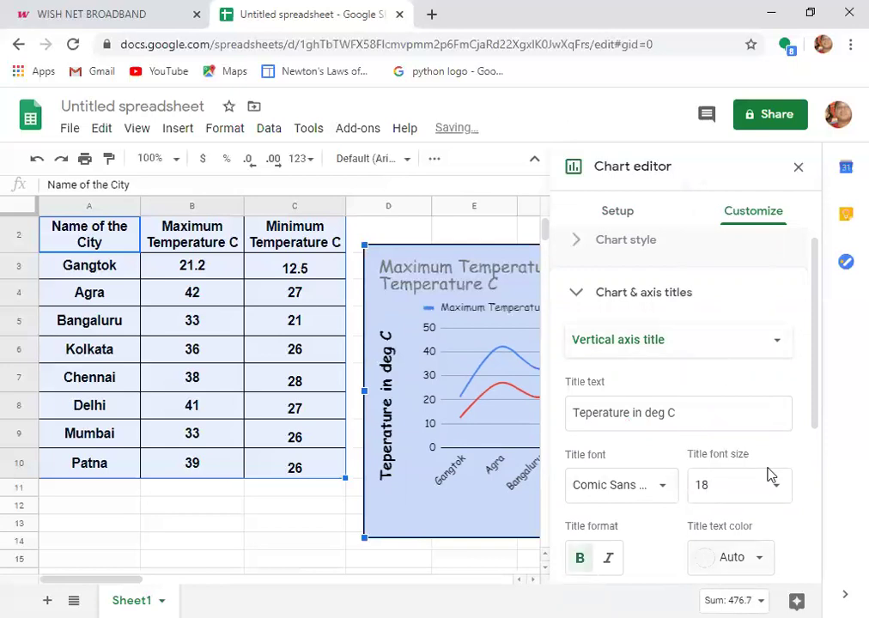
left_click(745, 557)
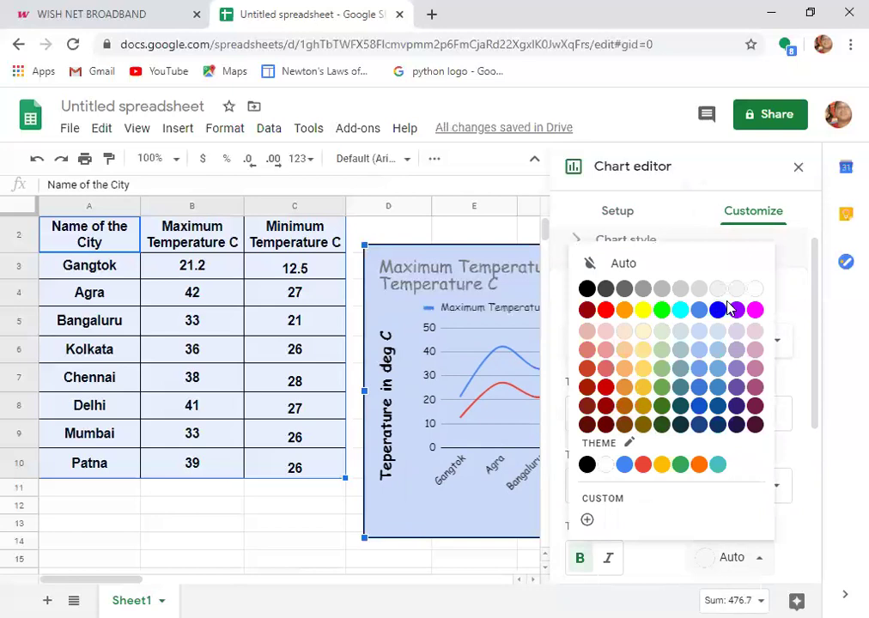
left_click(755, 310)
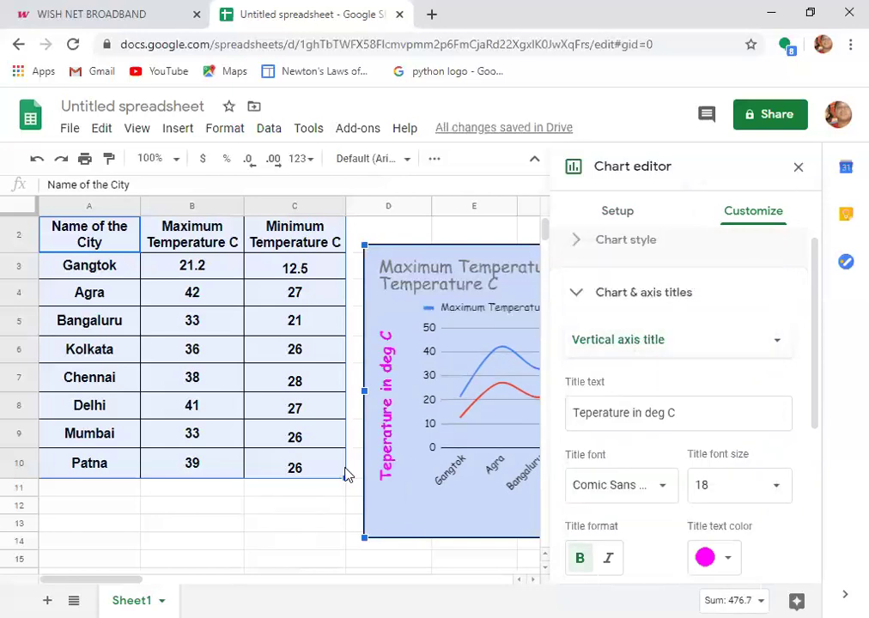
left_click(297, 505)
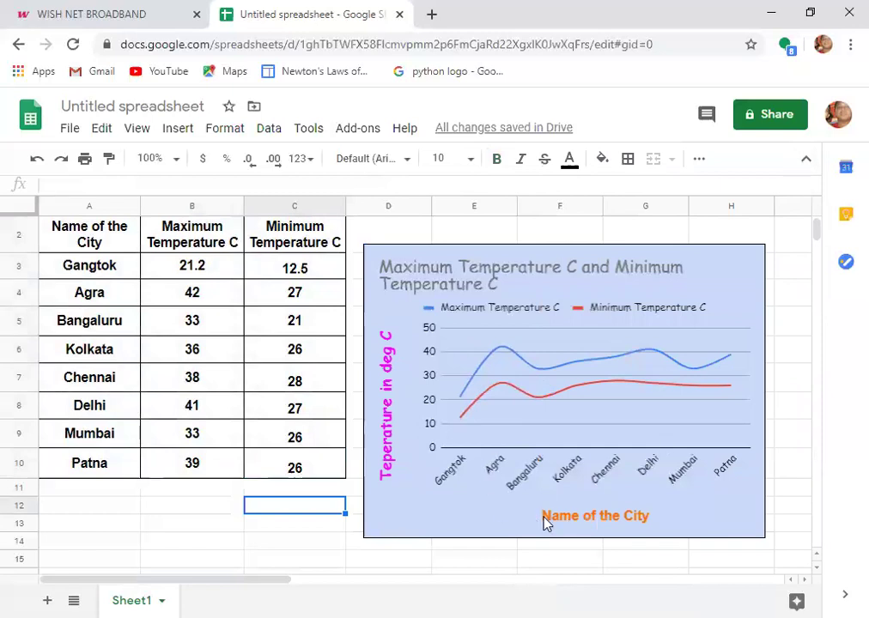
- Reopen the line chart for editing and set all series to a line thickness of 4px and a point size of 10px
left_click(745, 273)
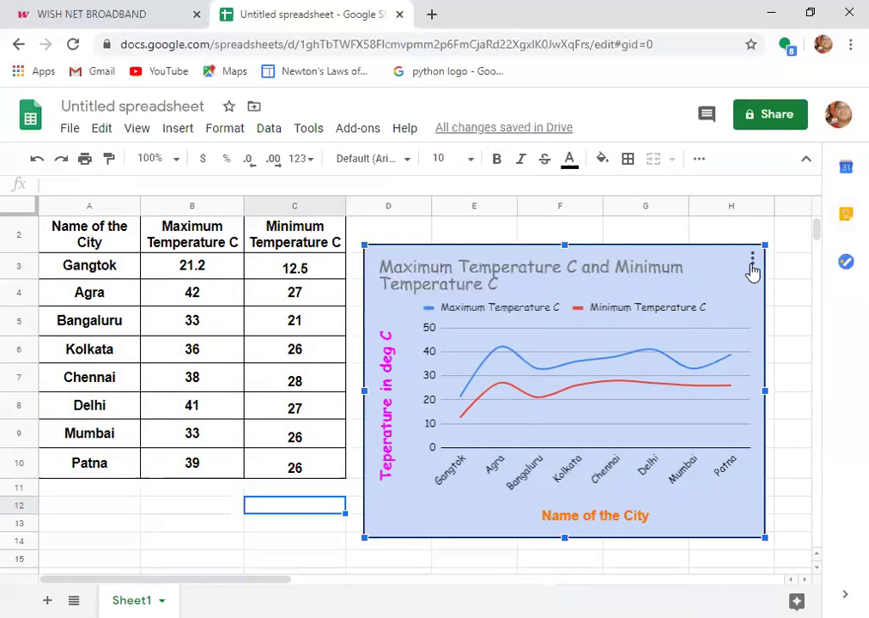
left_click(752, 264)
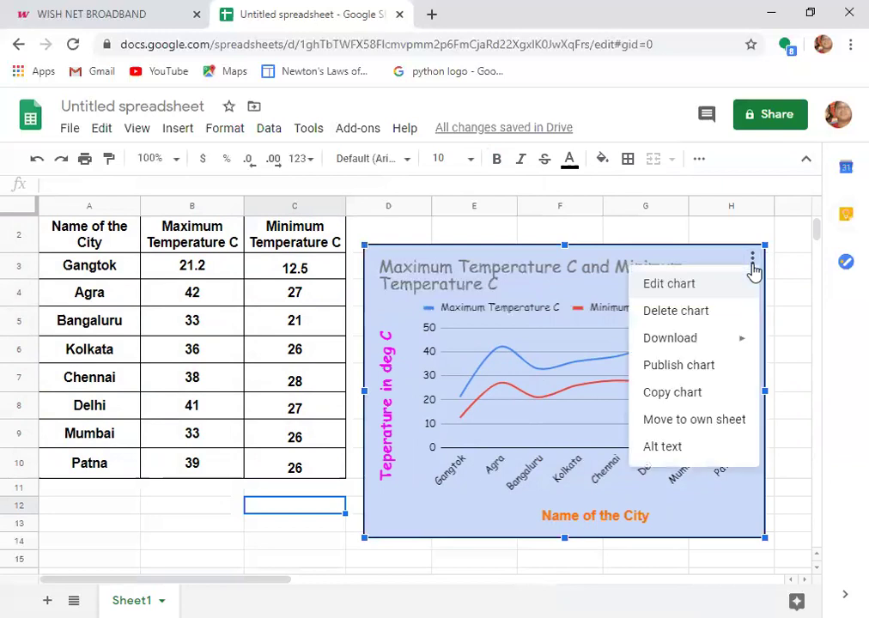
left_click(700, 288)
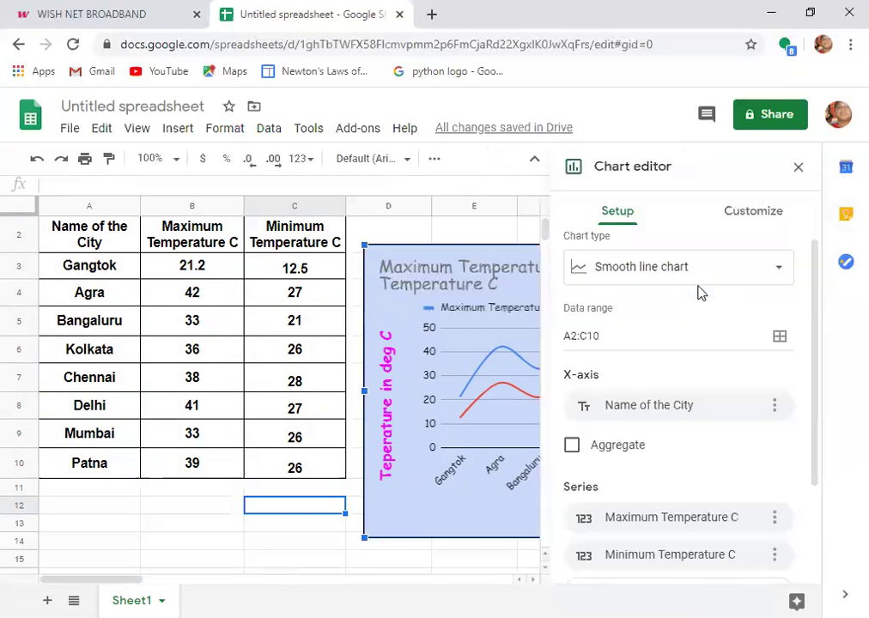
left_click(764, 215)
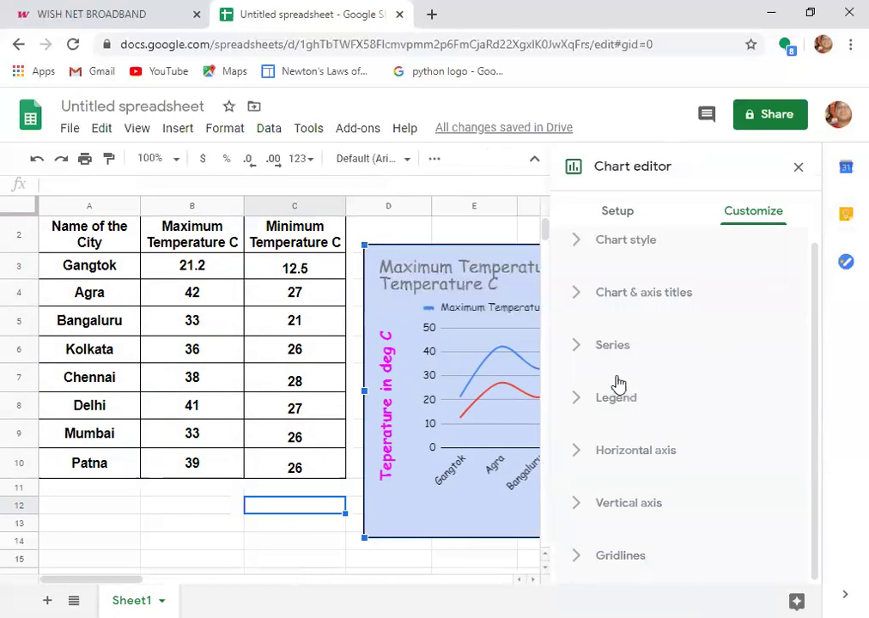
left_click(621, 348)
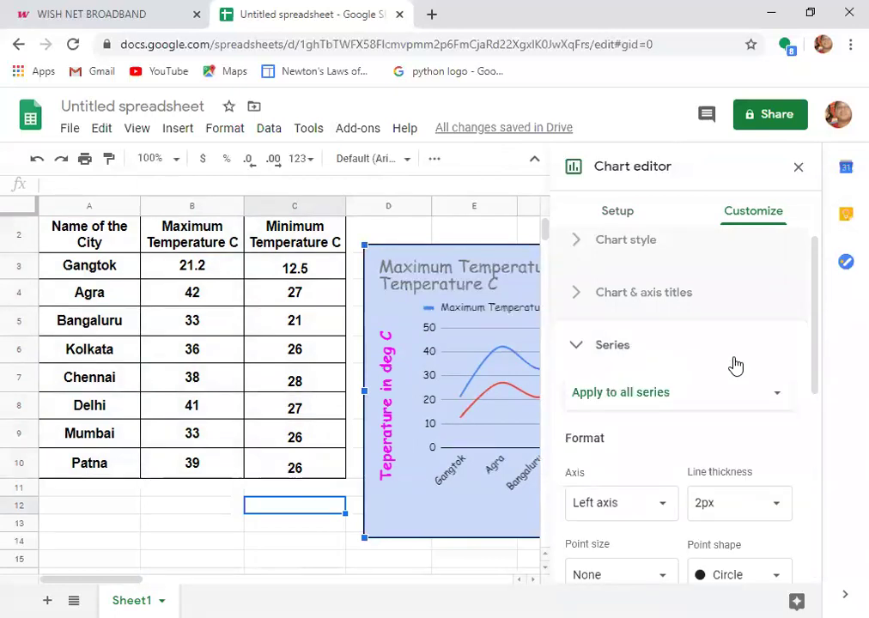
scroll(733, 365, "down", 1)
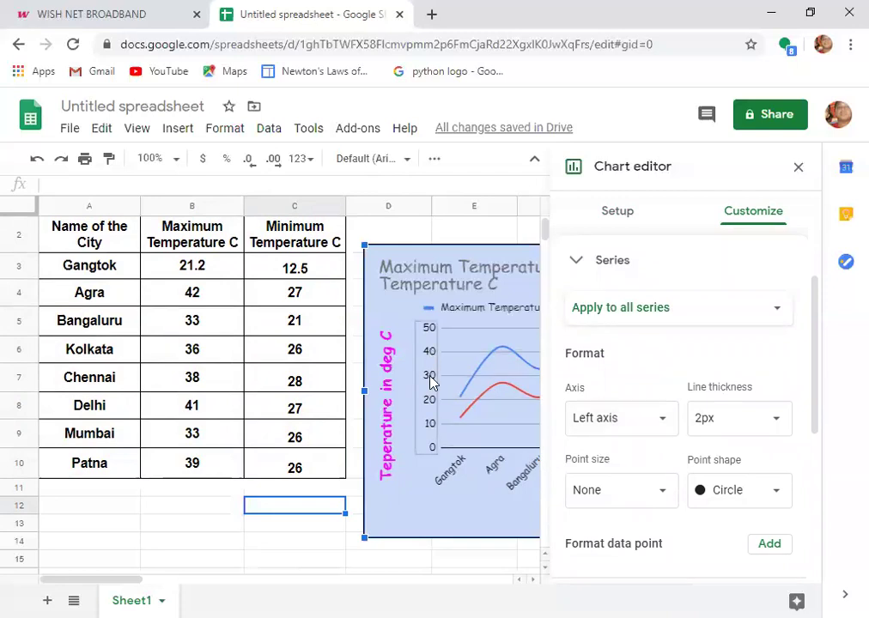
left_click(667, 429)
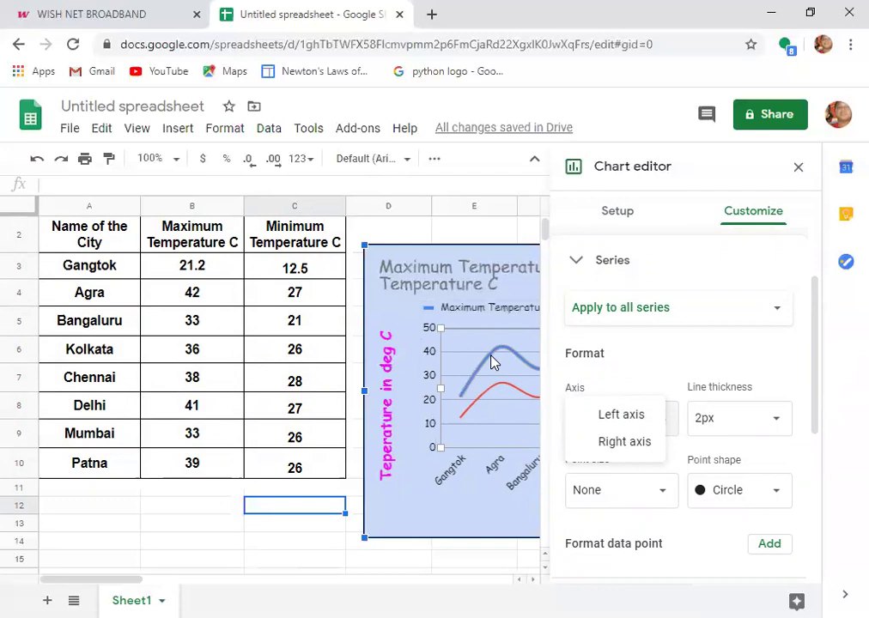
left_click(752, 432)
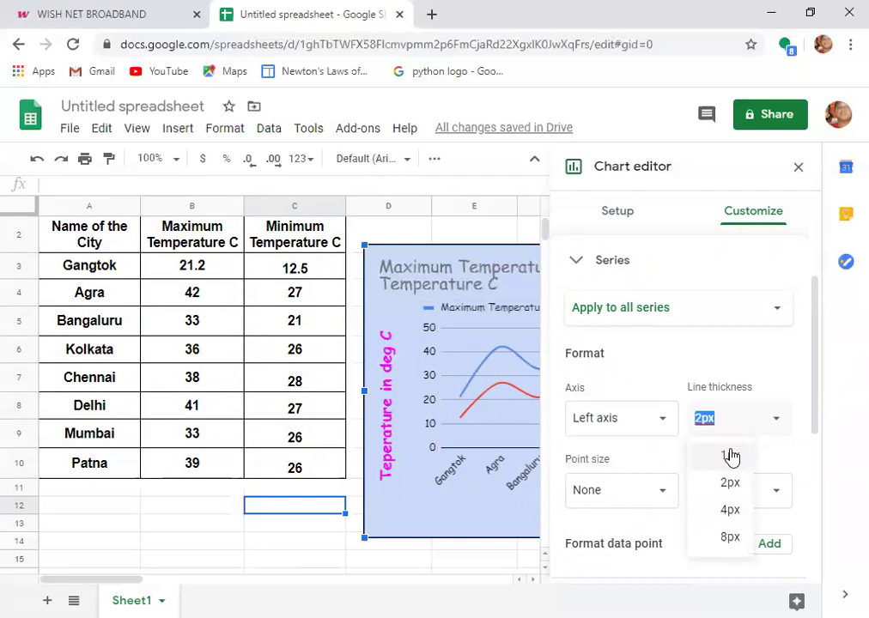
left_click(734, 509)
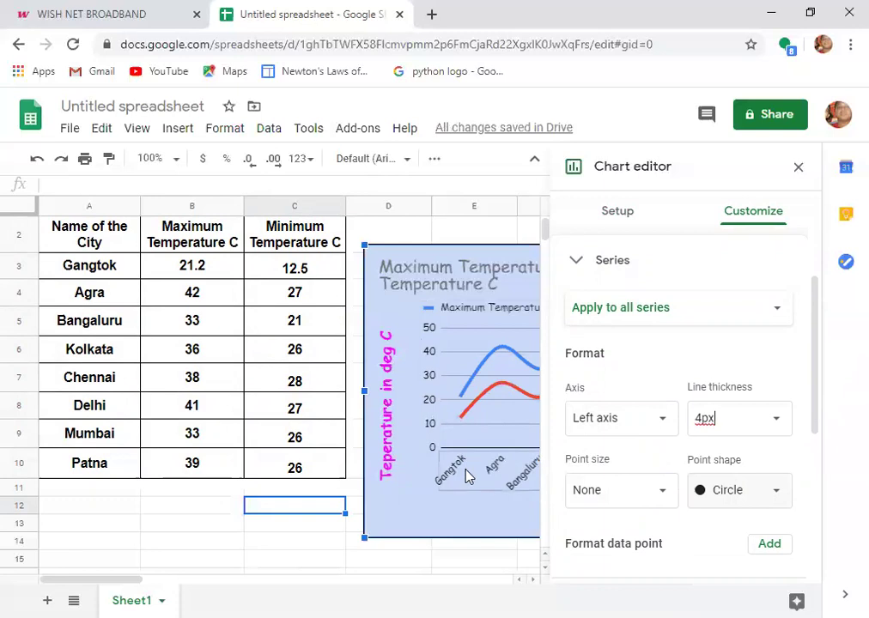
left_click(605, 481)
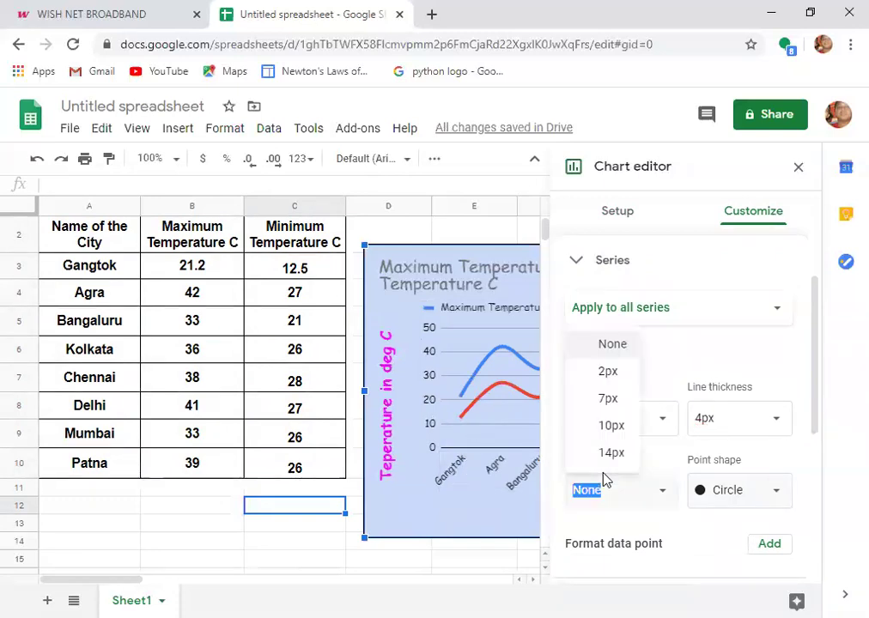
left_click(611, 425)
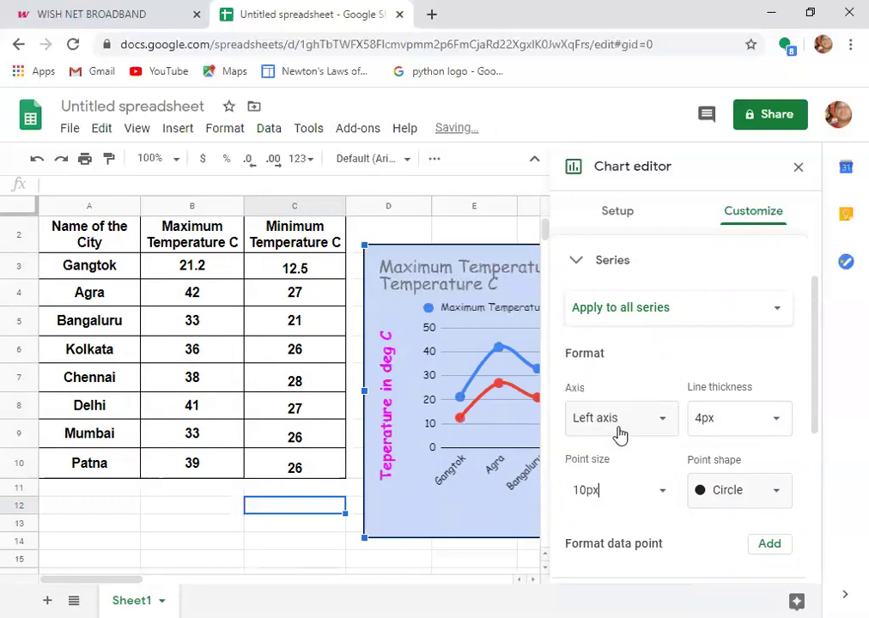
- Try Hexagon and X mark as the point shape for all series
left_click(684, 485)
key("Down")
key("Down")
key("Down")
key("Down")
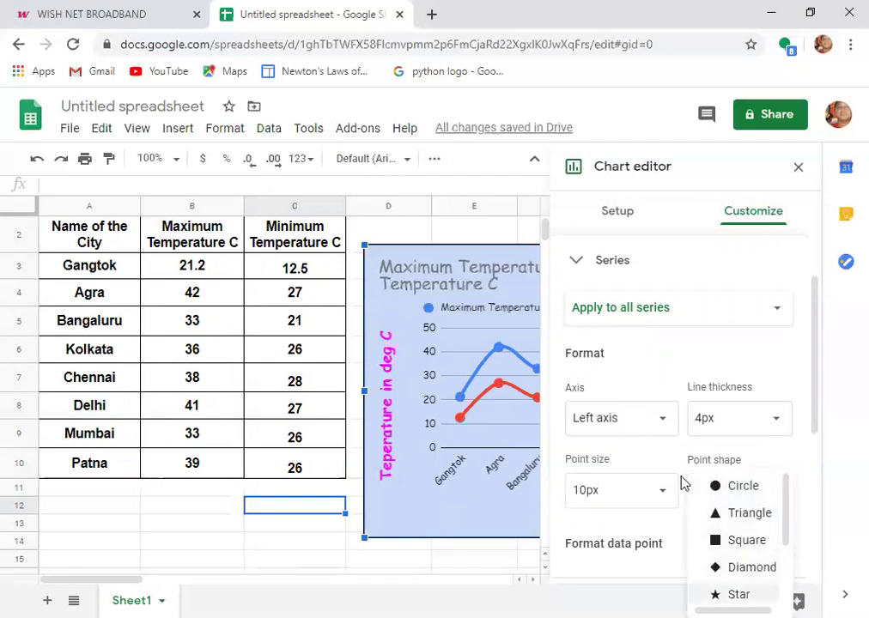
key("Down")
key("Down")
key("Down")
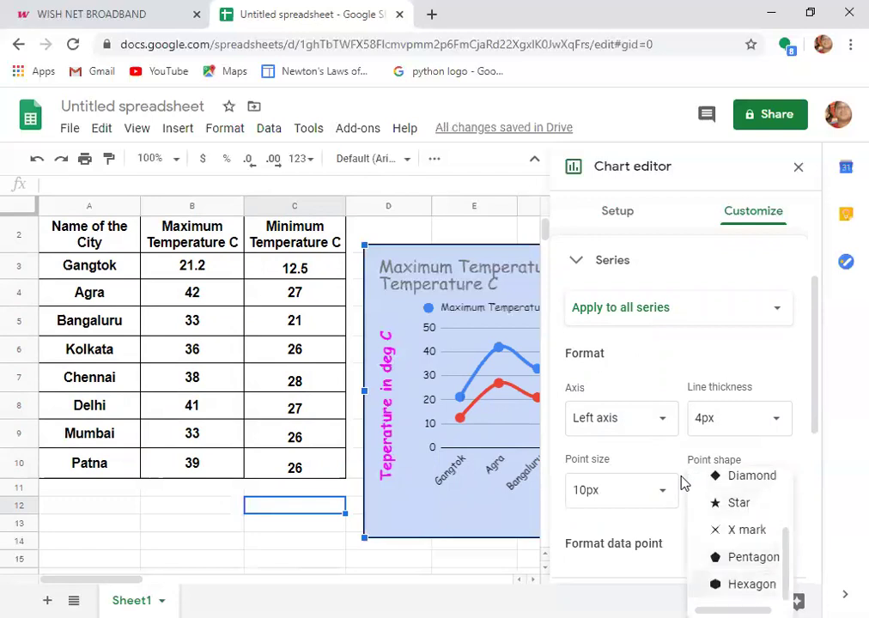
key("Return")
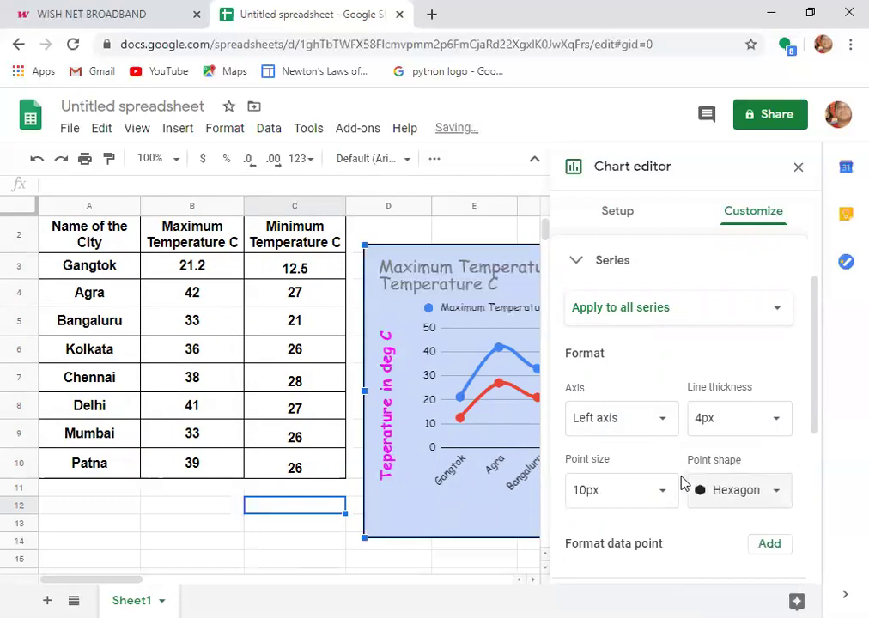
left_click(684, 484)
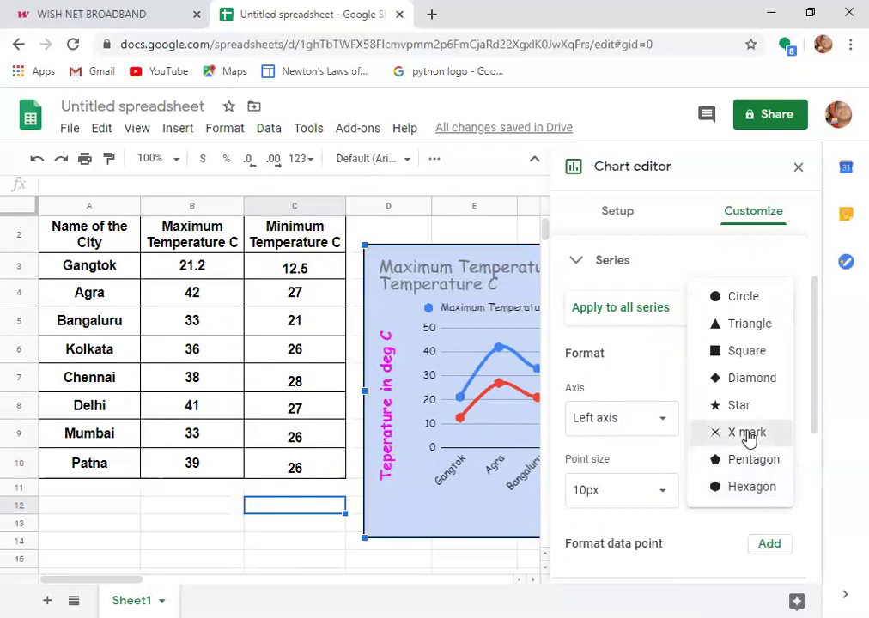
left_click(747, 432)
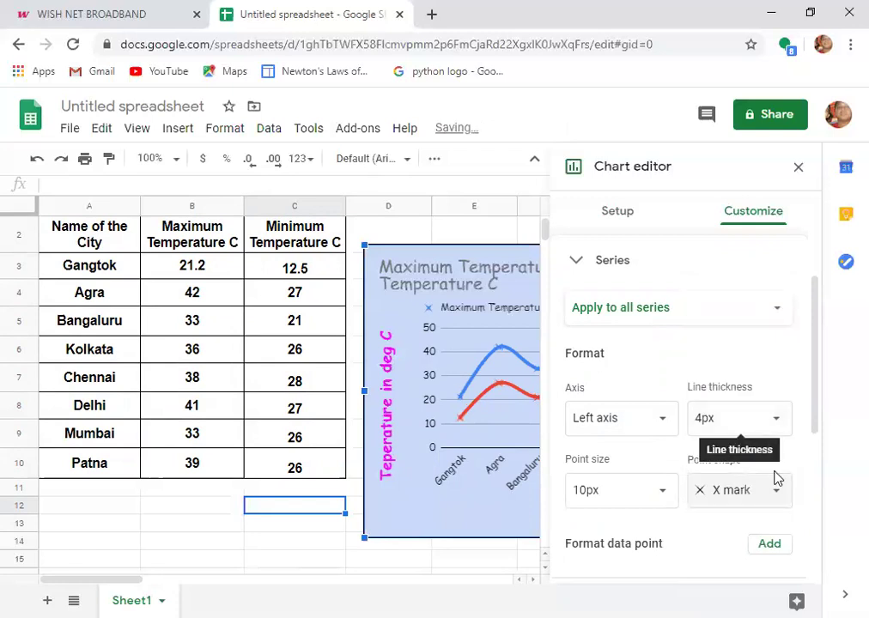
- Set the point shape of all series to Star and close the chart editor
left_click(775, 478)
left_click(734, 462)
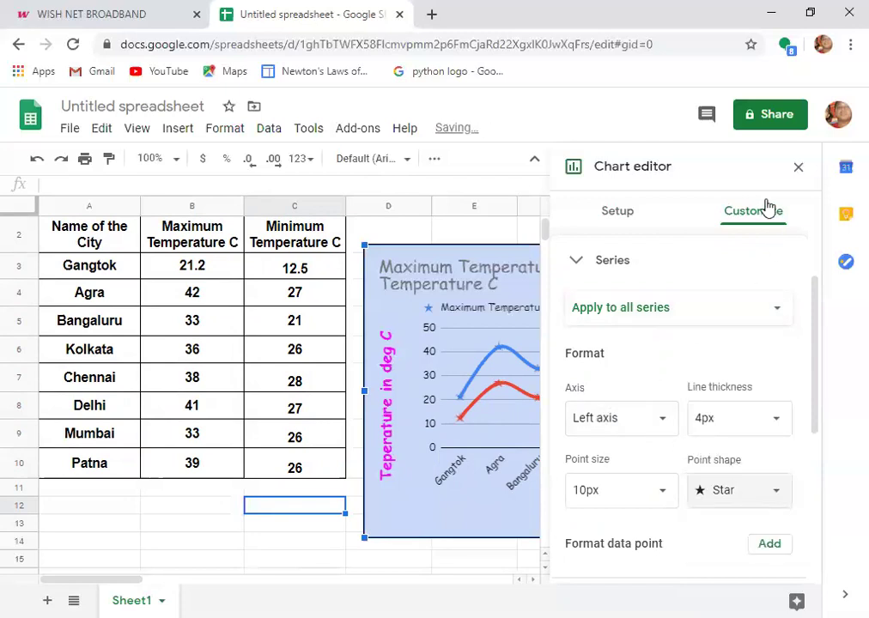
left_click(798, 167)
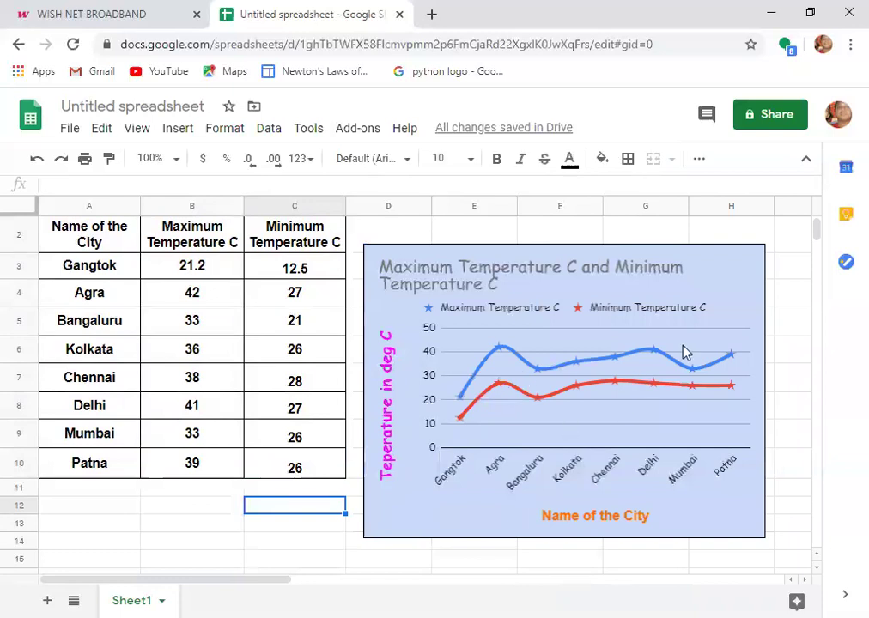
- Reopen the line chart for editing and set the legend position to Bottom
left_click(751, 268)
left_click(752, 261)
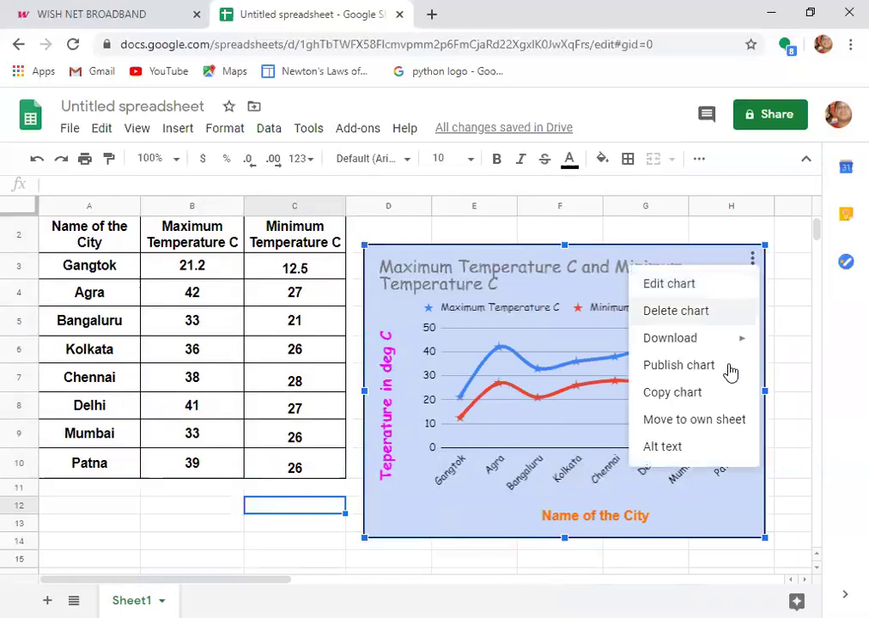
left_click(678, 285)
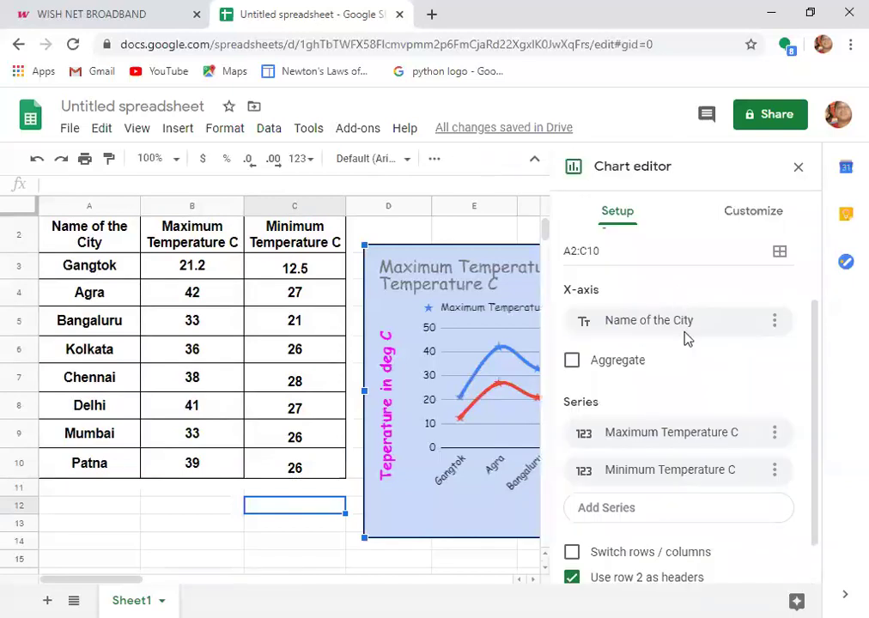
left_click(753, 214)
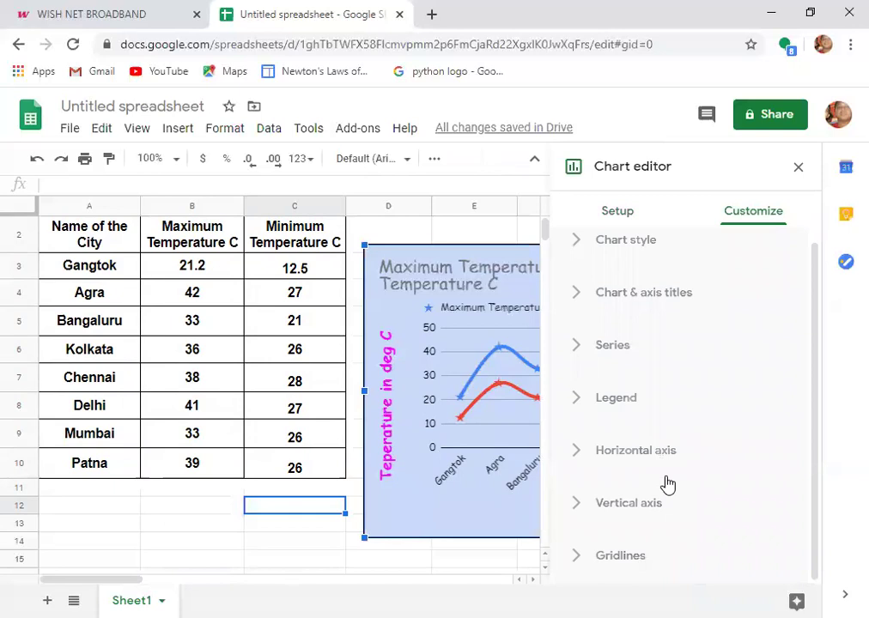
left_click(613, 408)
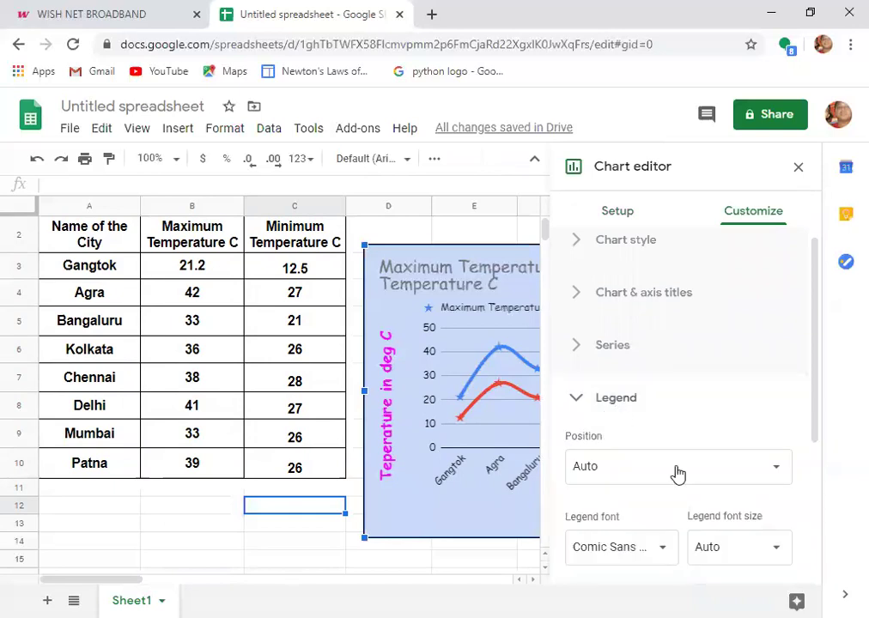
left_click(775, 473)
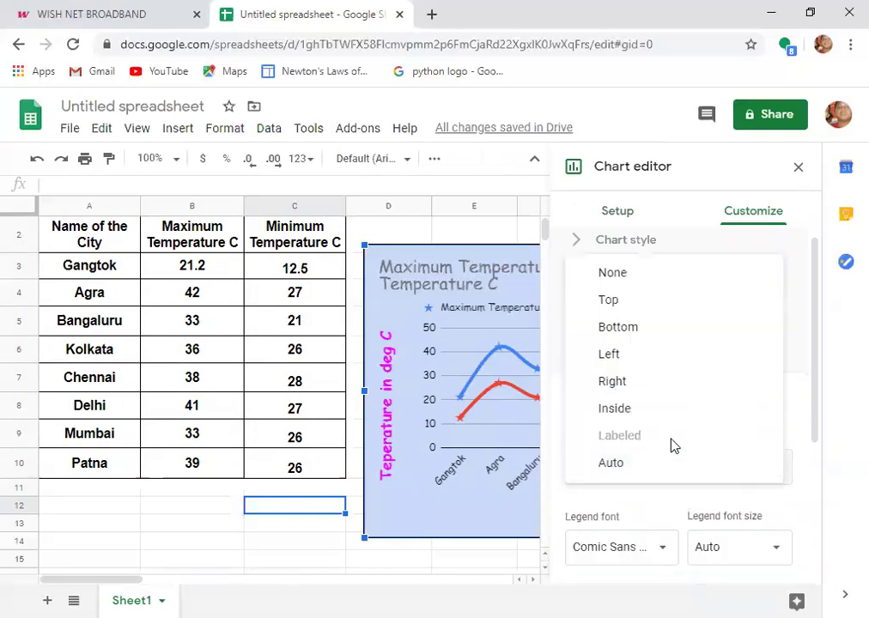
left_click(623, 334)
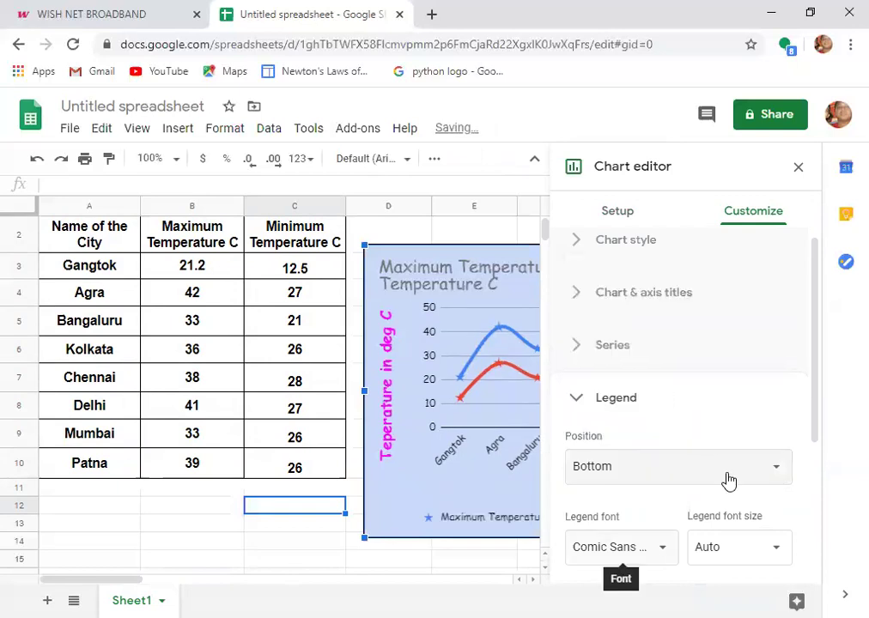
- Format the legend text in size 14, bold and blue, and close the chart editor
scroll(768, 459, "down", 2)
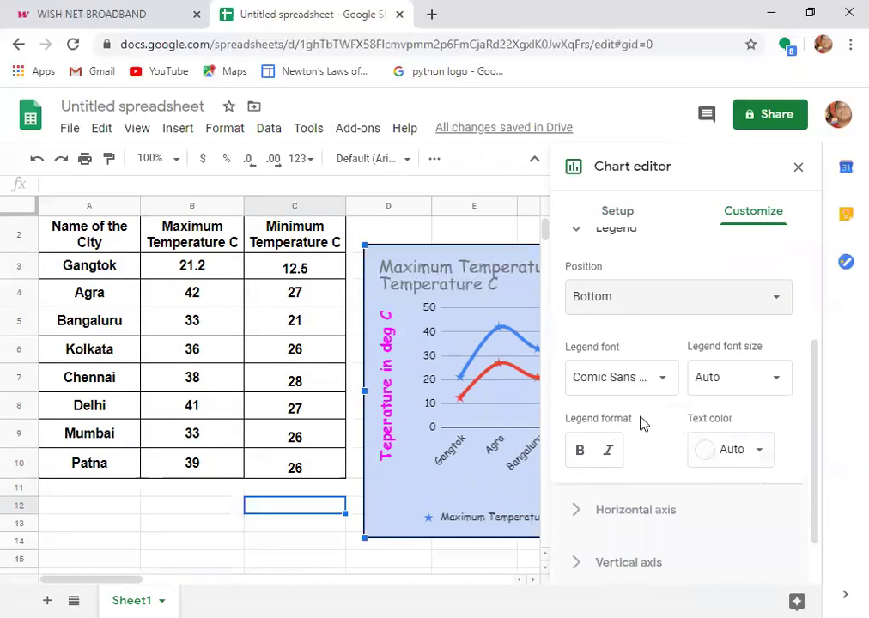
left_click(775, 386)
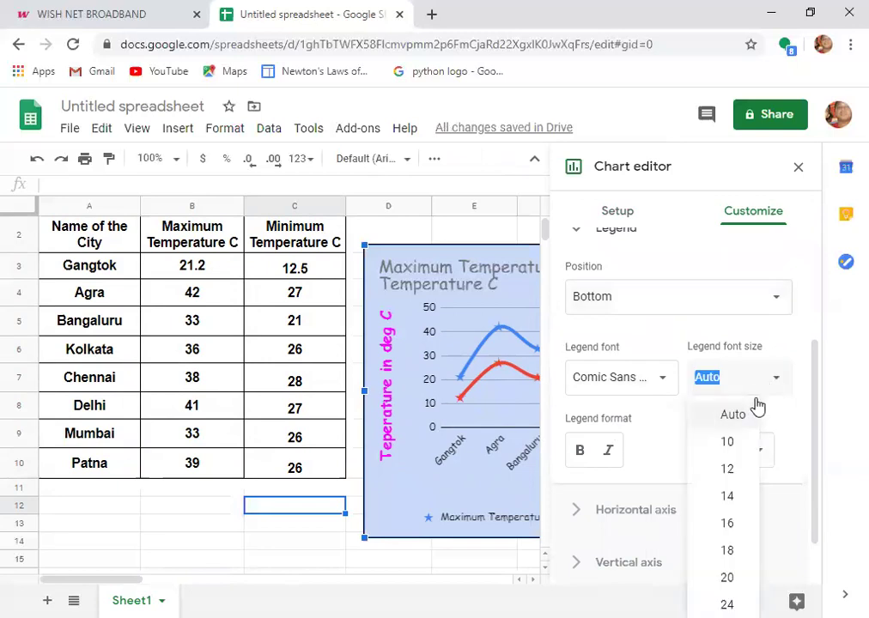
left_click(726, 495)
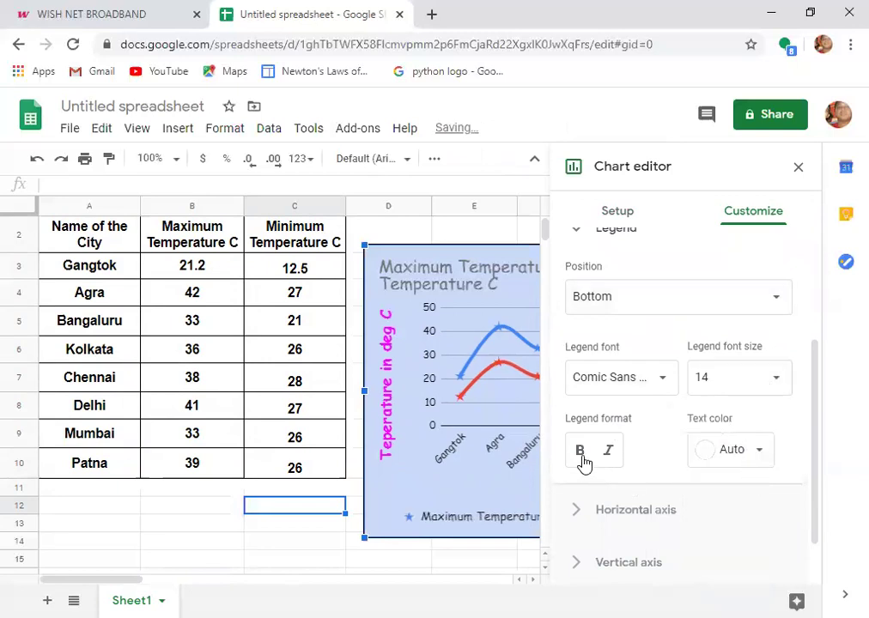
left_click(581, 455)
left_click(761, 452)
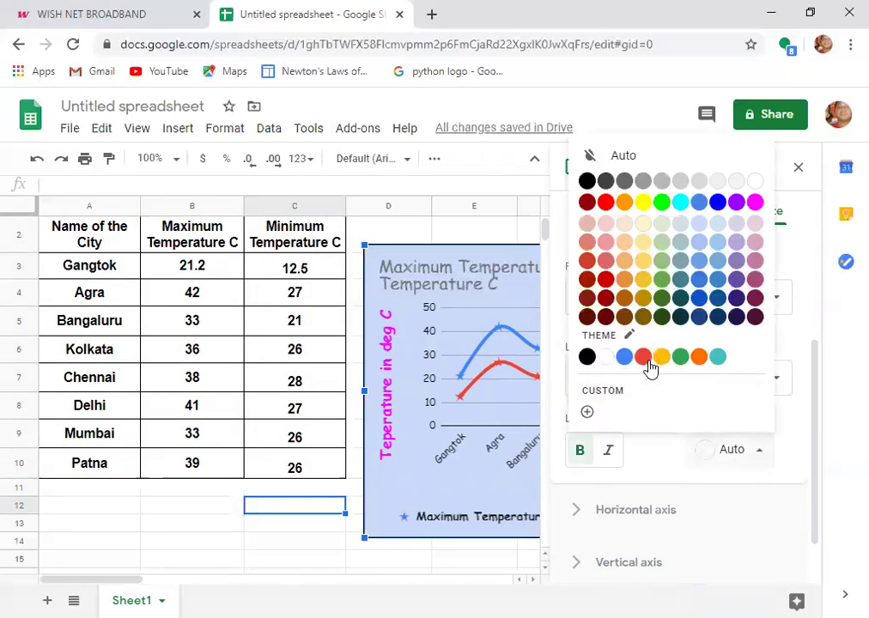
left_click(716, 222)
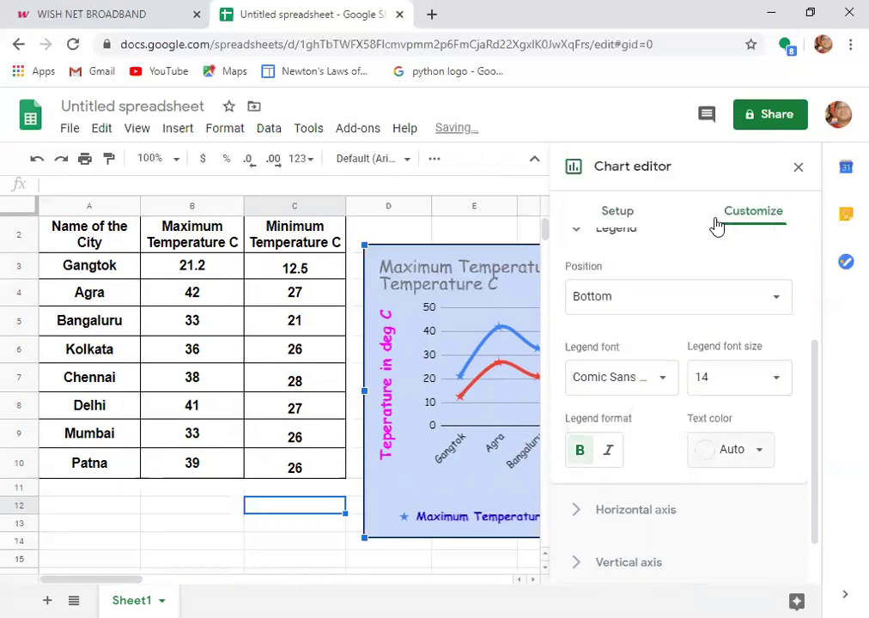
left_click(798, 169)
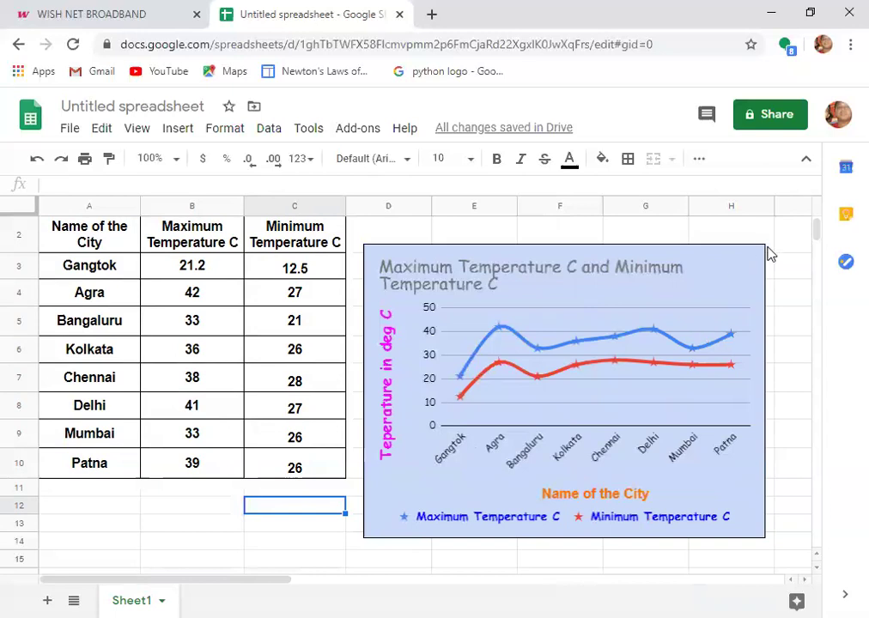
- Reopen the line chart for editing and set the vertical axis's major gridlines to a count of 4 in dark red
left_click(748, 273)
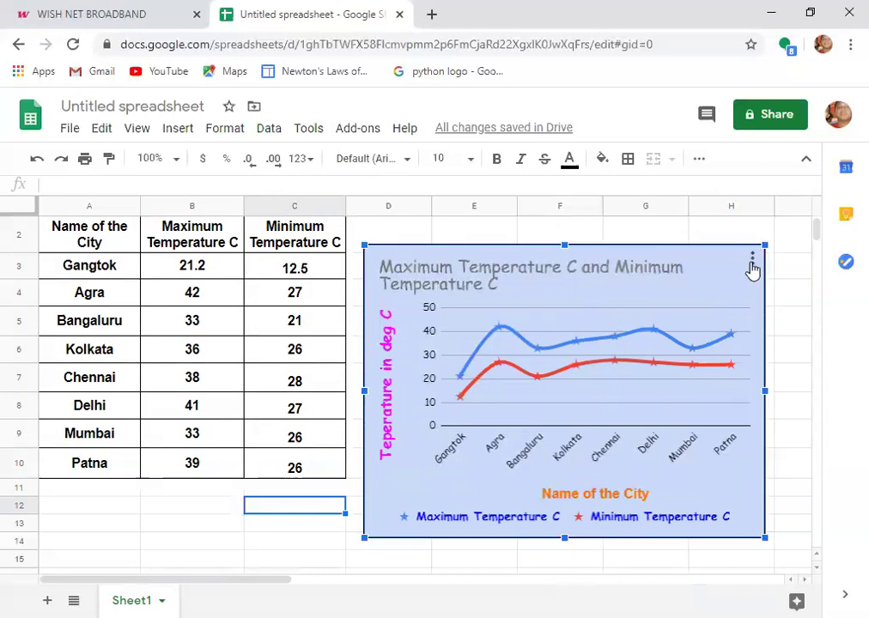
left_click(751, 262)
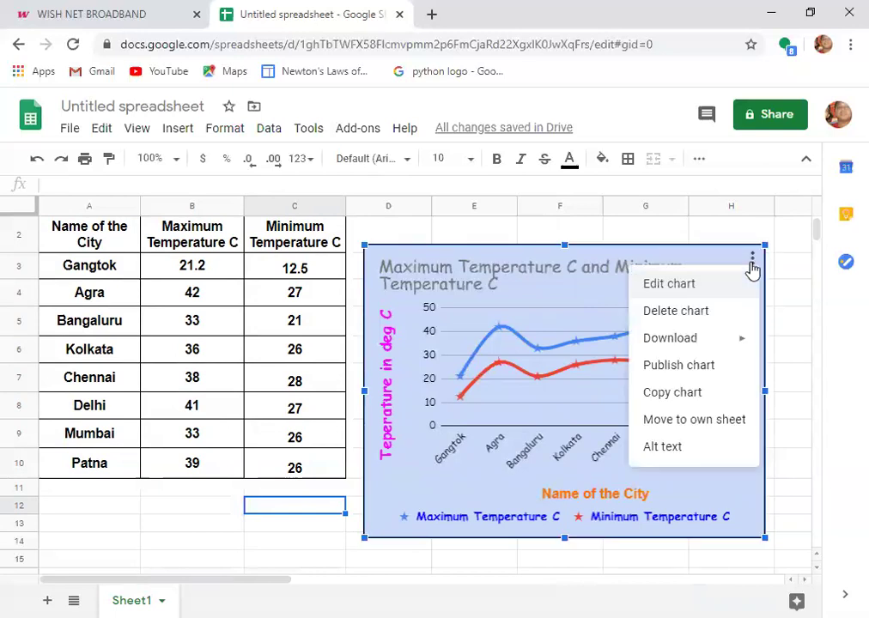
left_click(688, 294)
left_click(758, 220)
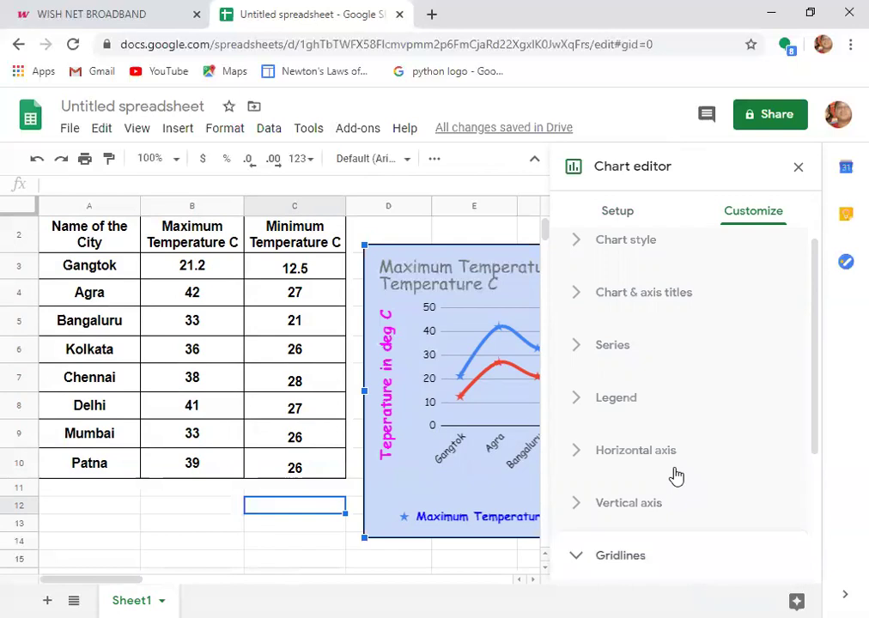
scroll(740, 429, "down", 3)
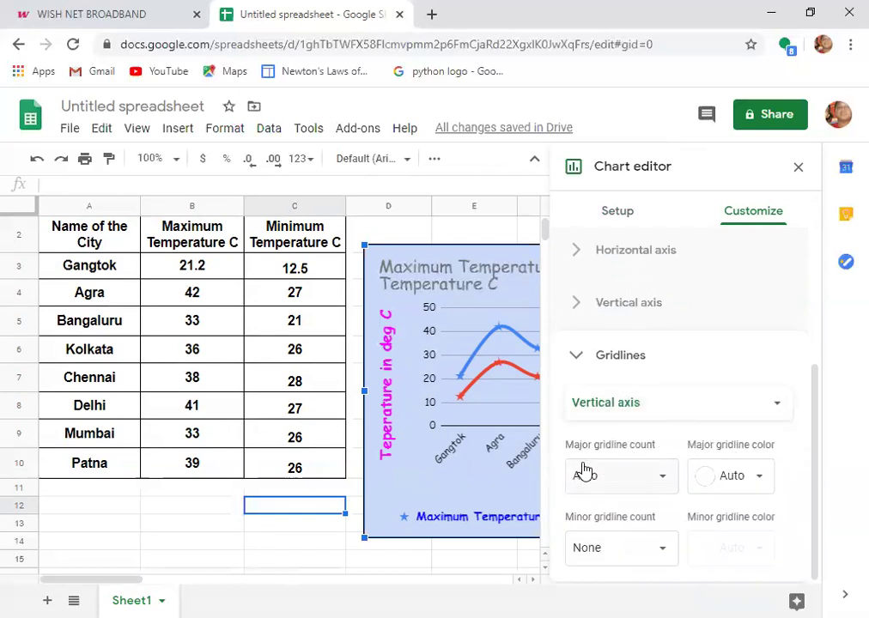
left_click(663, 480)
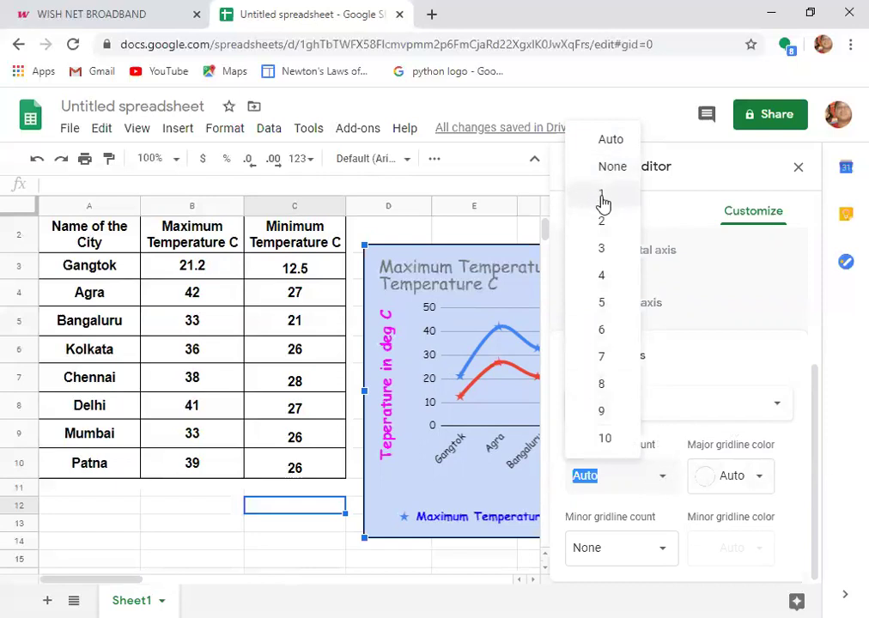
left_click(604, 276)
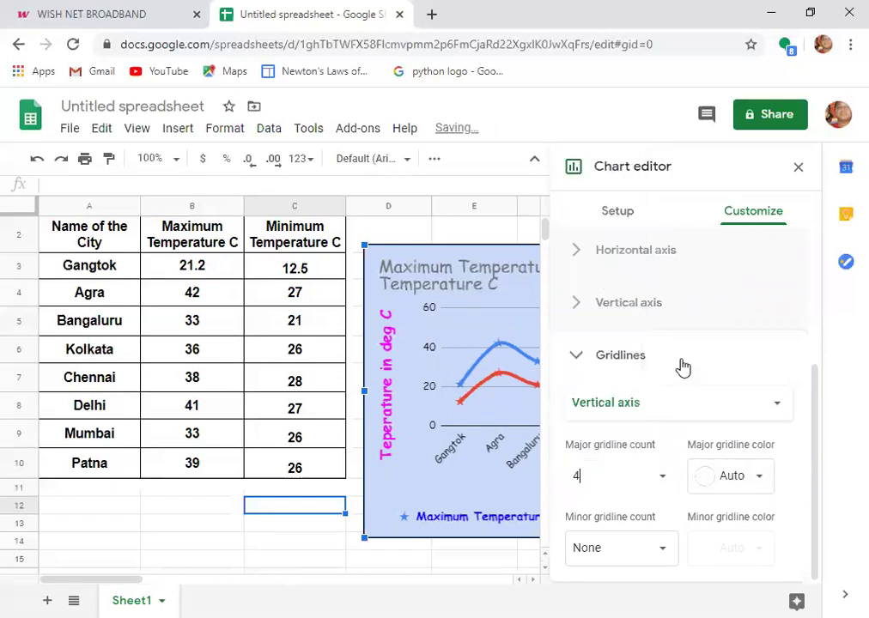
left_click(766, 478)
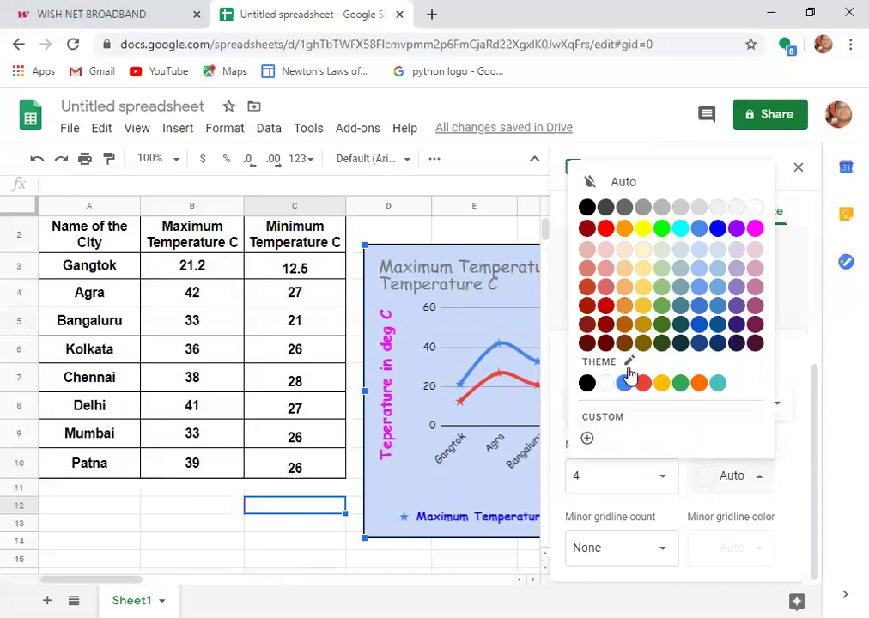
left_click(606, 346)
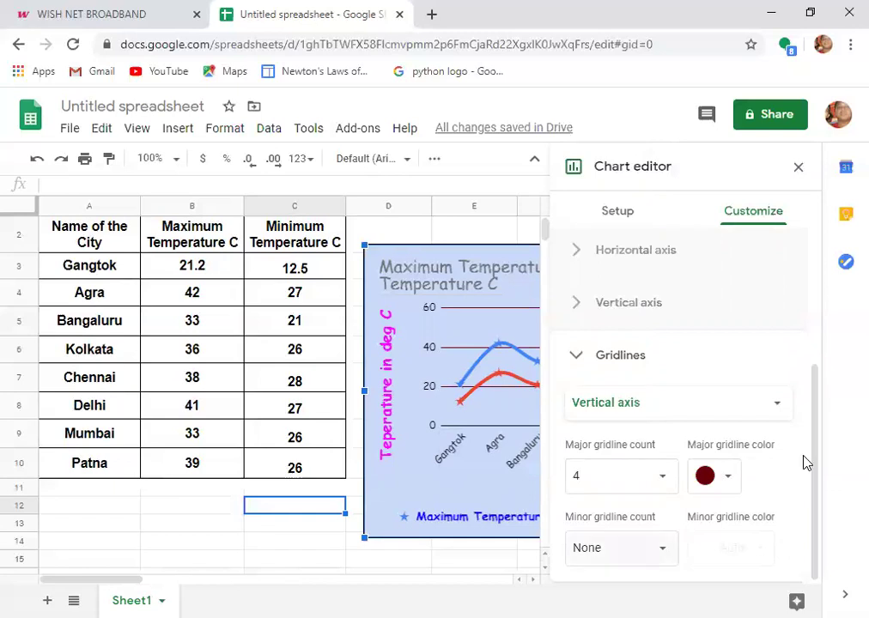
- Set the vertical axis's minor gridlines to a count of 5 and color them with the yellow theme color
left_click(616, 547)
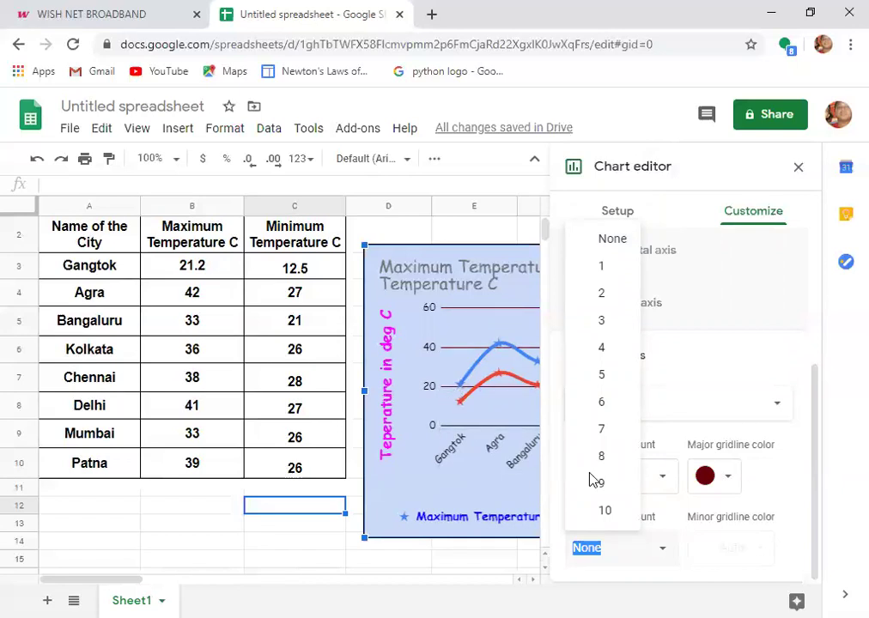
left_click(605, 381)
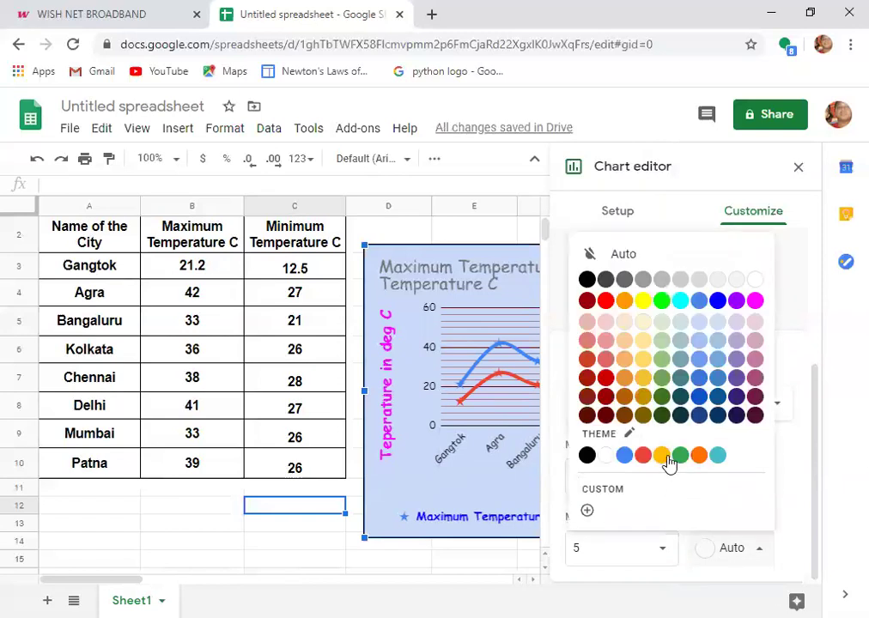
left_click(668, 462)
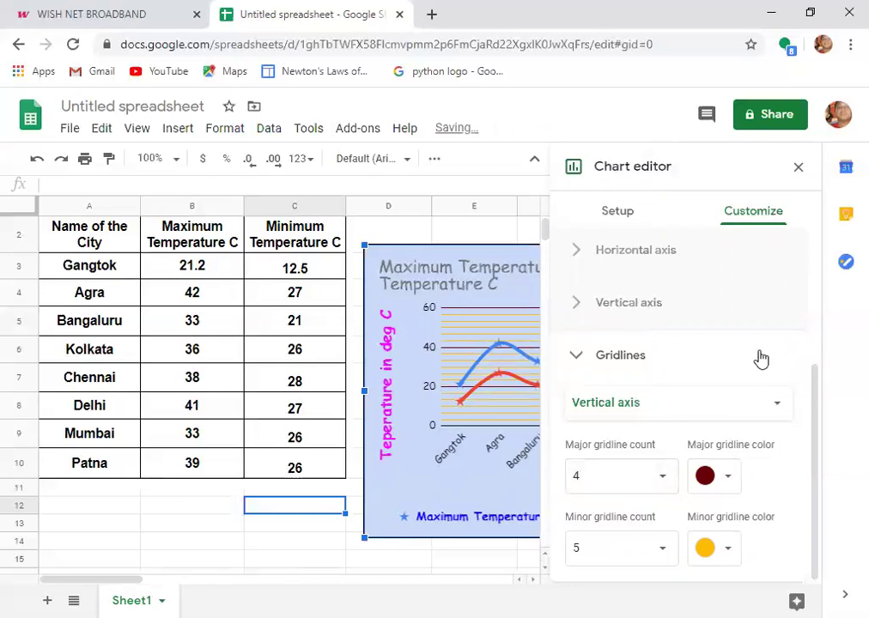